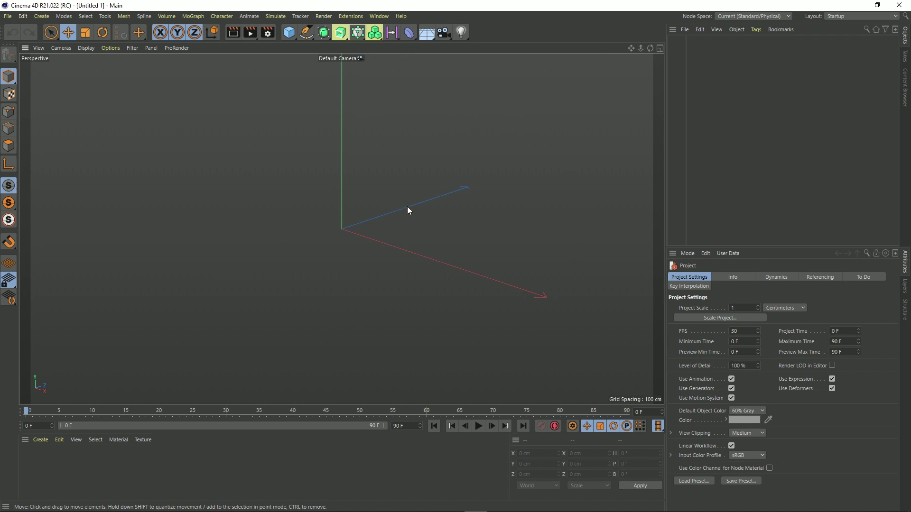
Load the 'Man - Infinite Realities' example scene from the Content Browser
left_click(379, 16)
left_click(409, 69)
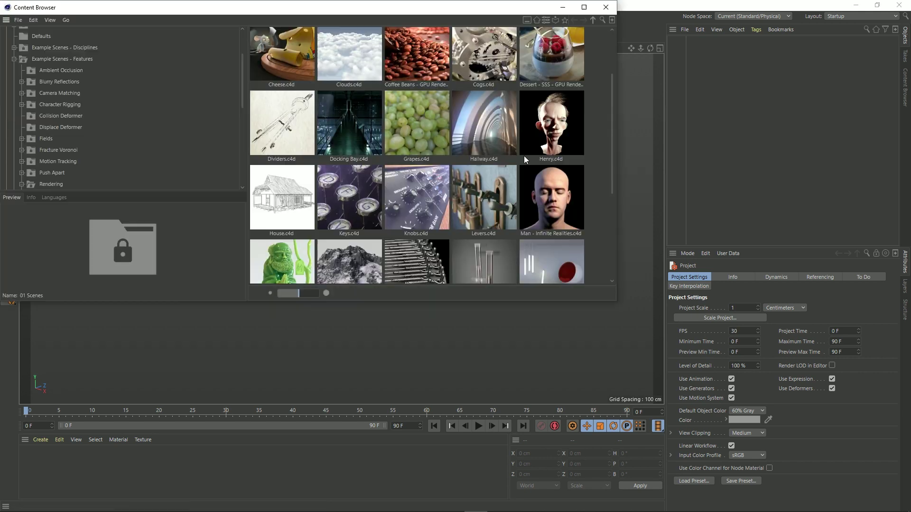
double_click(553, 205)
left_click(608, 9)
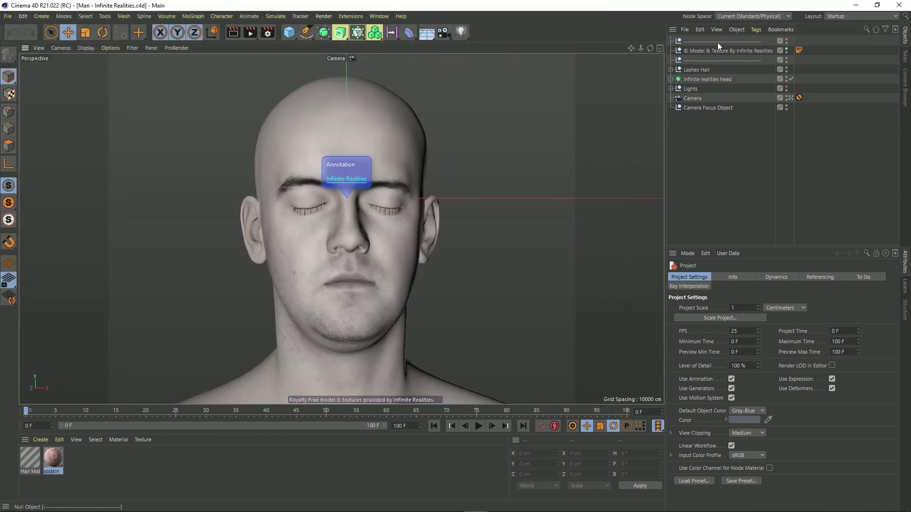
Delete the credit annotation nulls and the Camera's Protection tag, then orbit around the head
left_click(714, 41)
key("Delete")
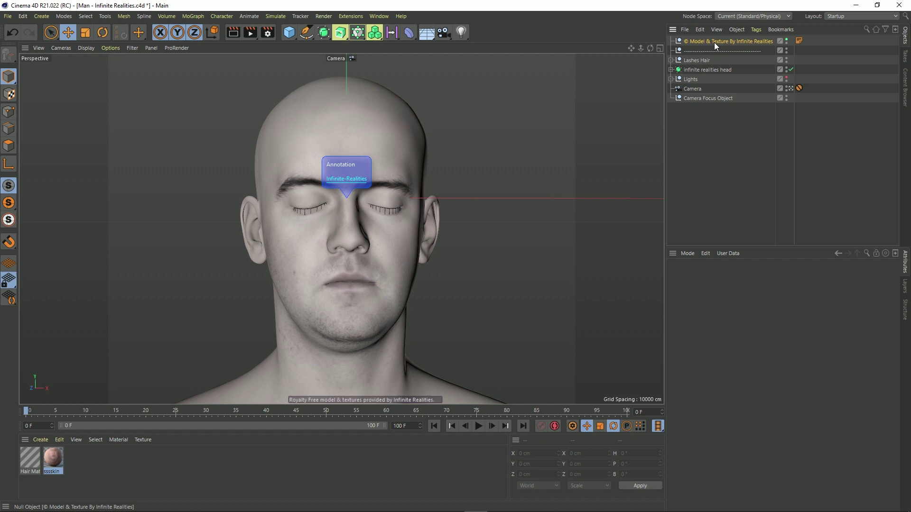
key("Delete")
left_click(714, 42)
key("Delete")
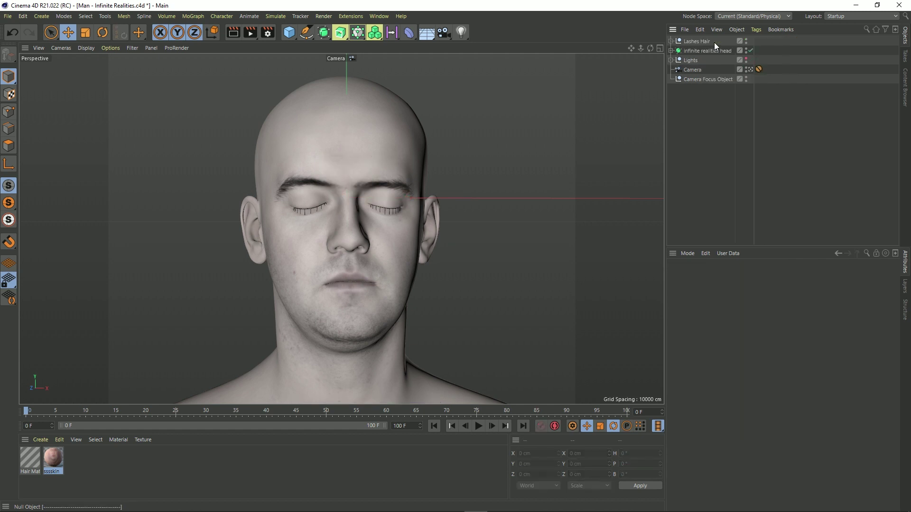
left_click(759, 69)
key("Delete")
left_click_drag(338, 238, 369, 239, "alt")
left_click_drag(301, 226, 340, 227, "alt")
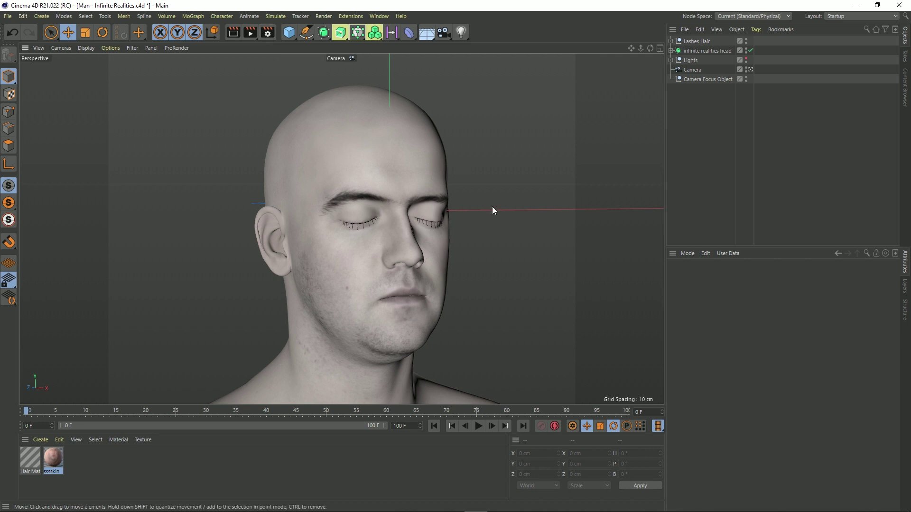
Switch the renderer to ProRender and display its offline settings with Iteration Count 100
left_click(271, 36)
left_click(337, 54)
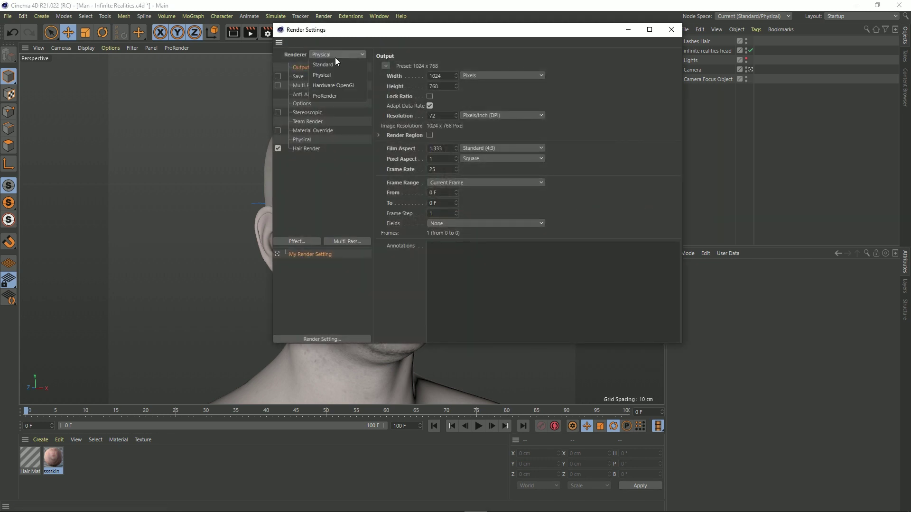
left_click(330, 125)
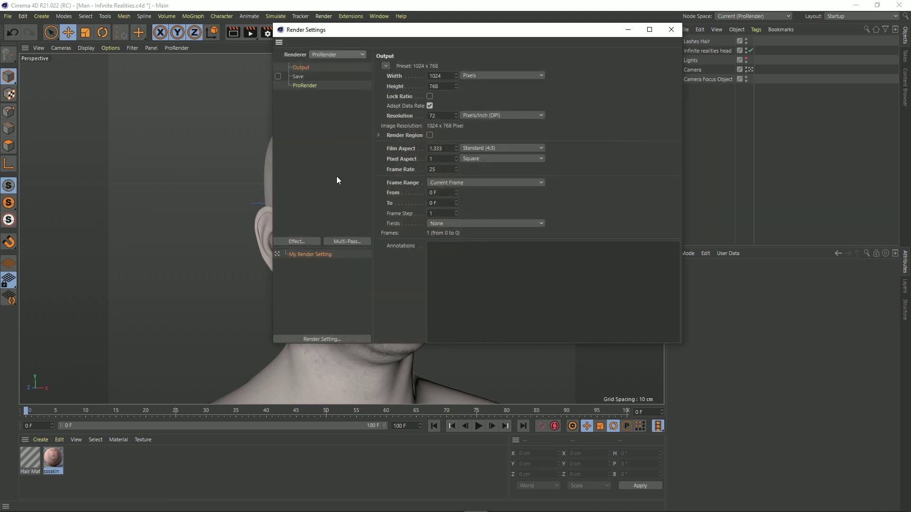
left_click(304, 85)
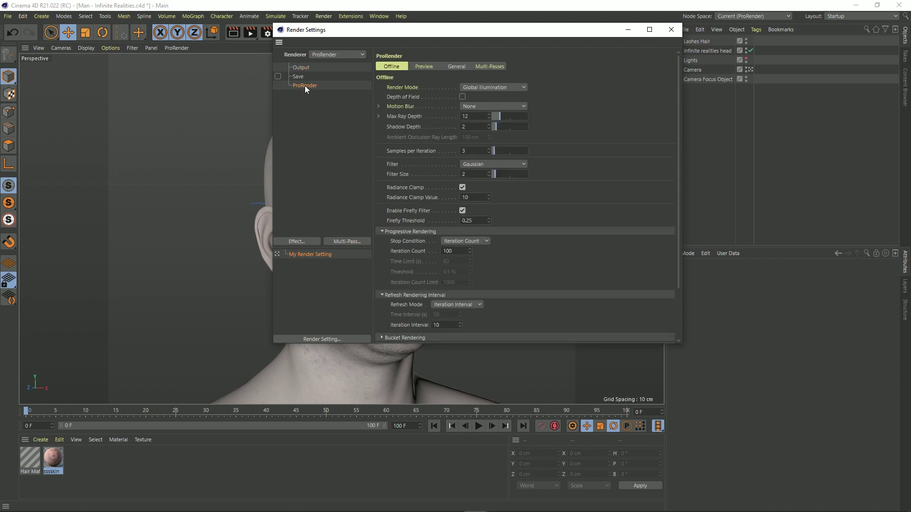
left_click_drag(420, 32, 619, 63)
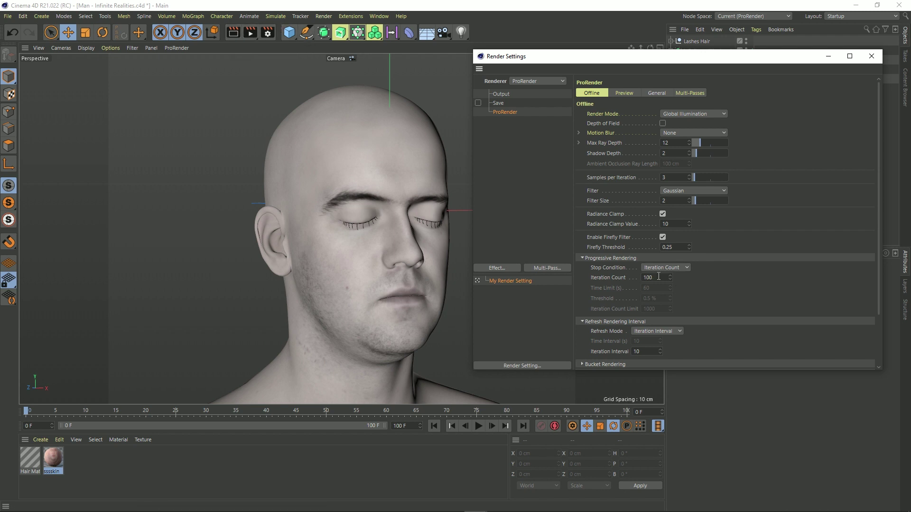
Render the active viewport with ProRender to preview the grainy head
left_click(233, 32)
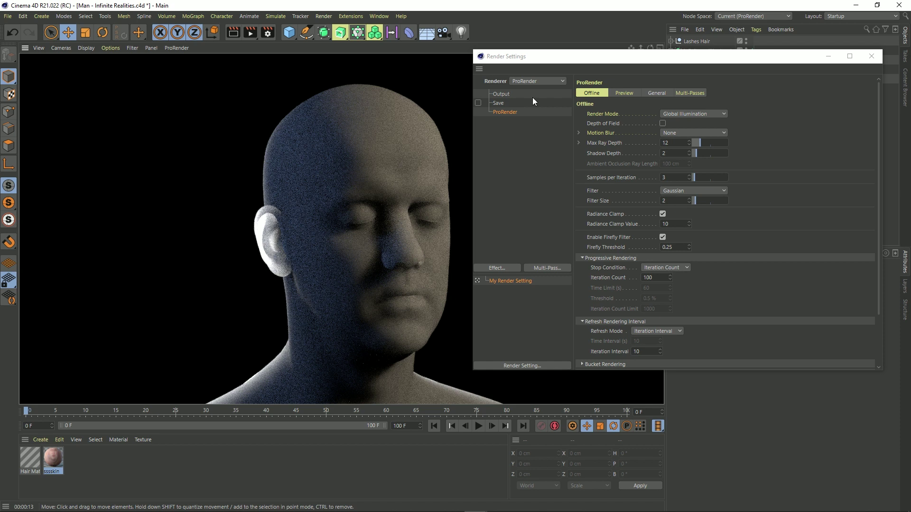
left_click_drag(679, 61, 671, 102)
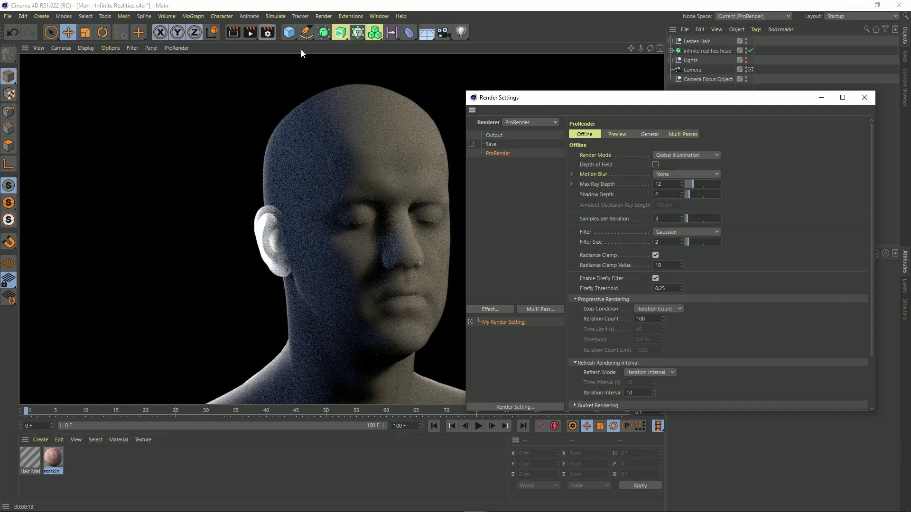
Check the Output and Save settings, then render the head at 1024×768 to the Picture Viewer
left_click(496, 135)
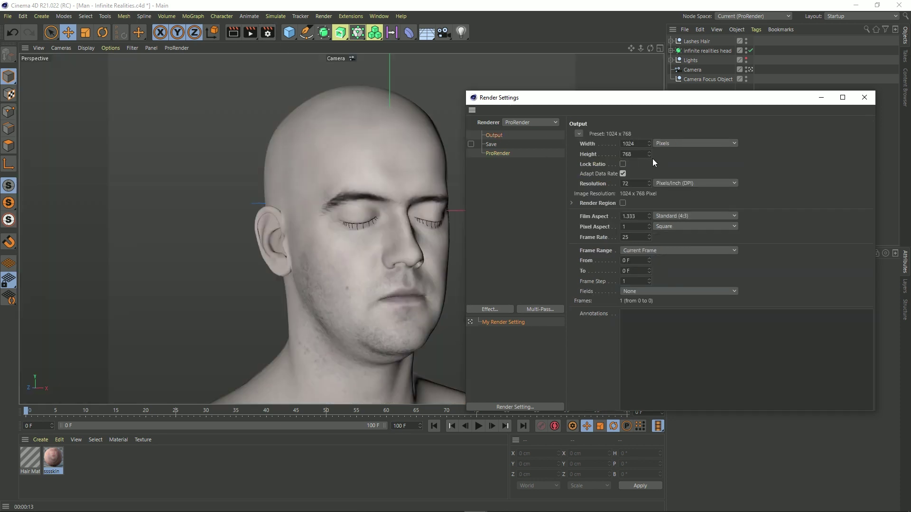
left_click(491, 143)
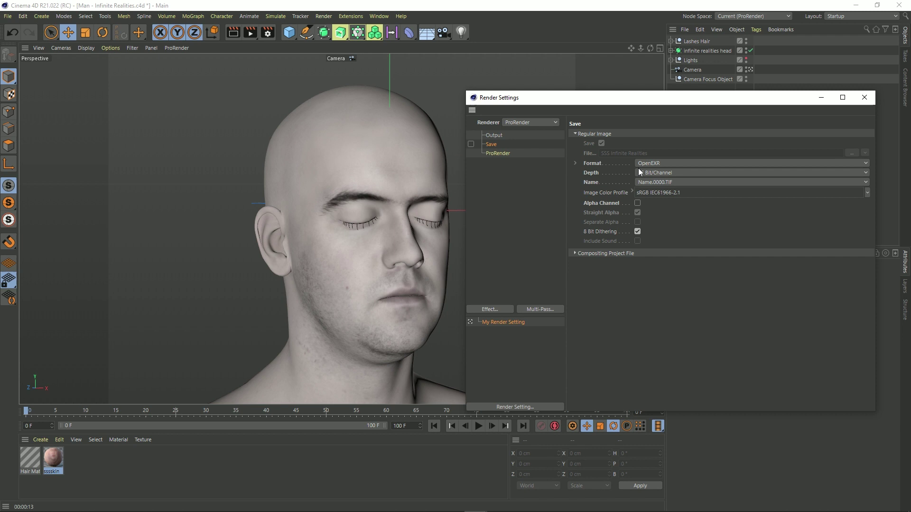
left_click(496, 135)
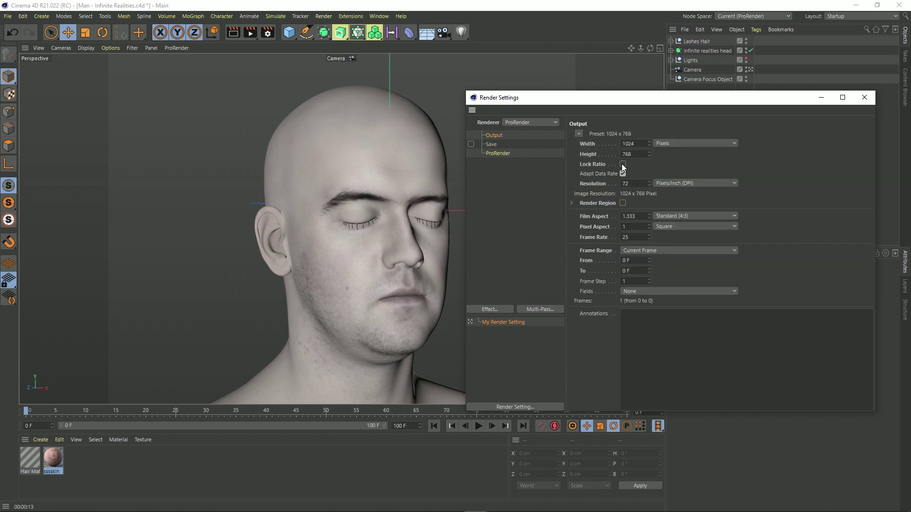
left_click(248, 33)
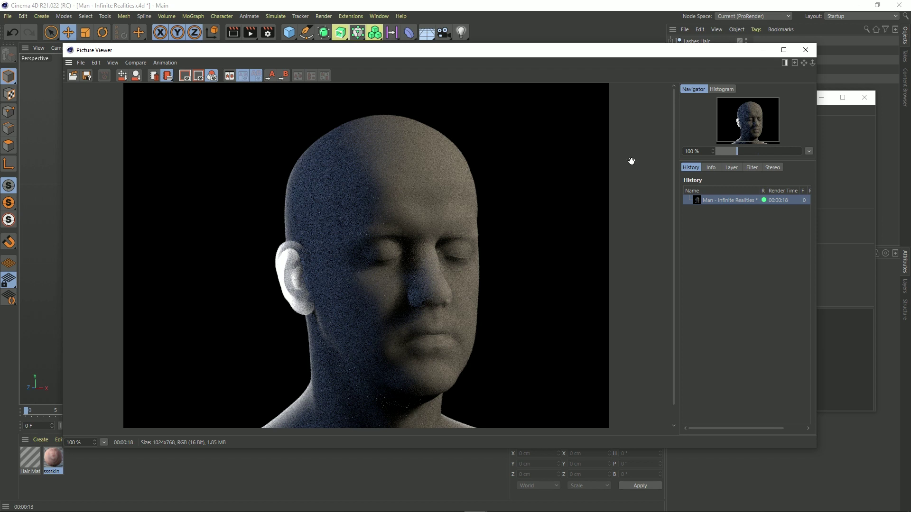
Add a Denoiser post effect using Intel Open Image Denoise to the render settings
left_click(805, 49)
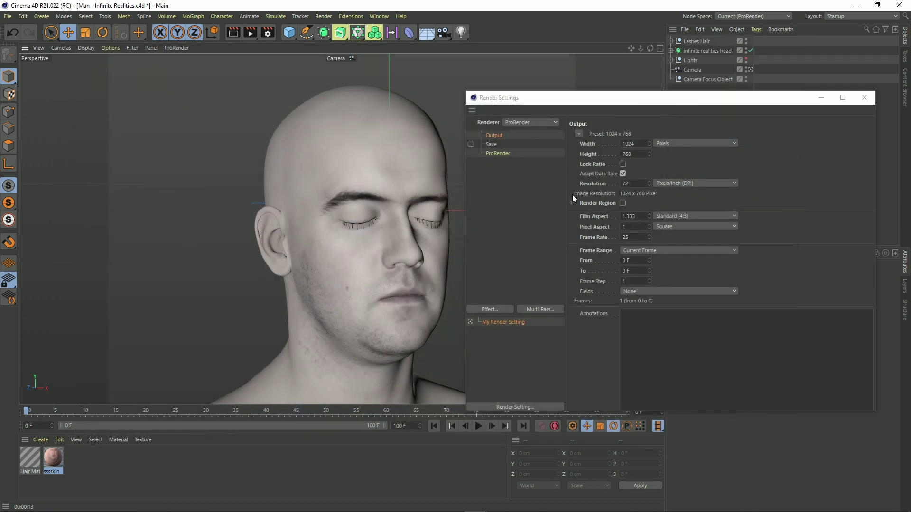
left_click(490, 310)
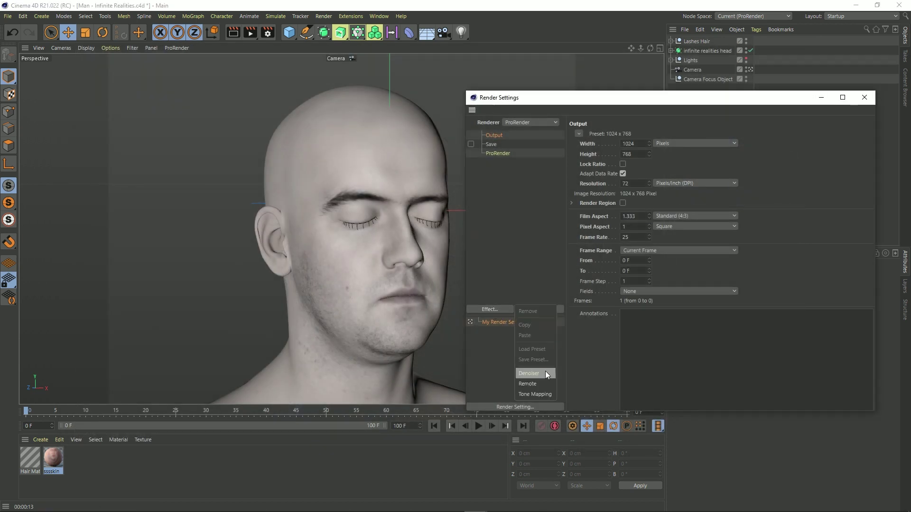
left_click(533, 375)
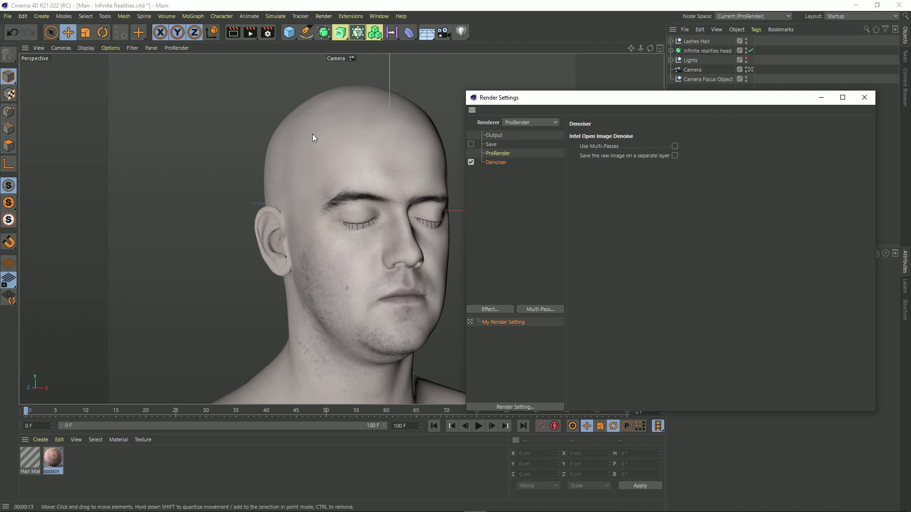
Render the head again with the Denoiser on, producing a 23-second render
left_click(250, 32)
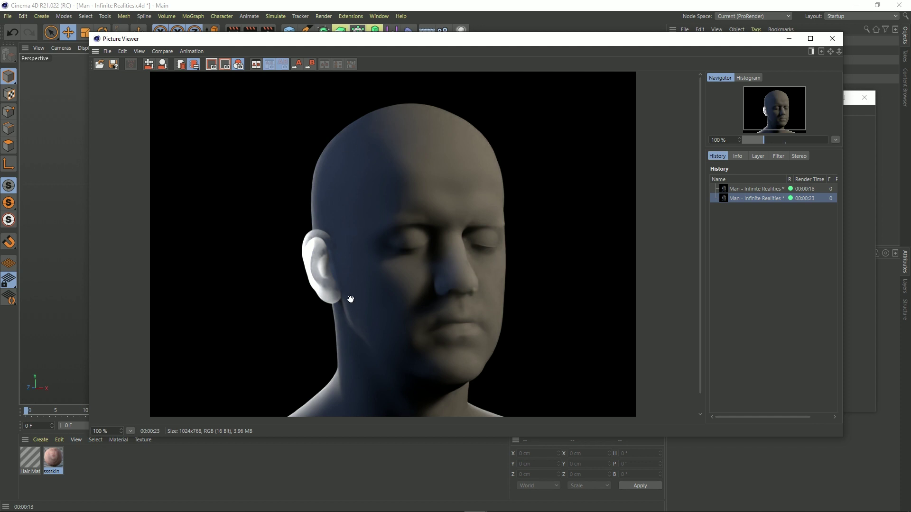
left_click(741, 189)
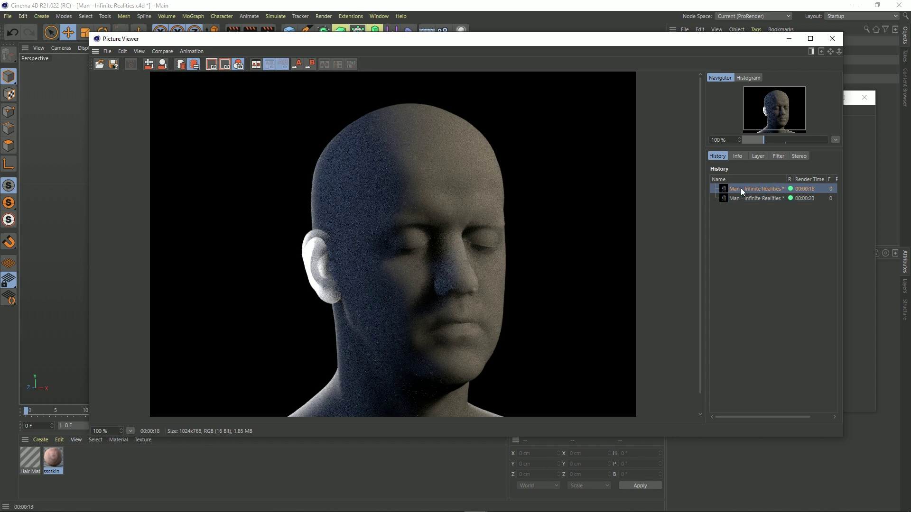
key("Down")
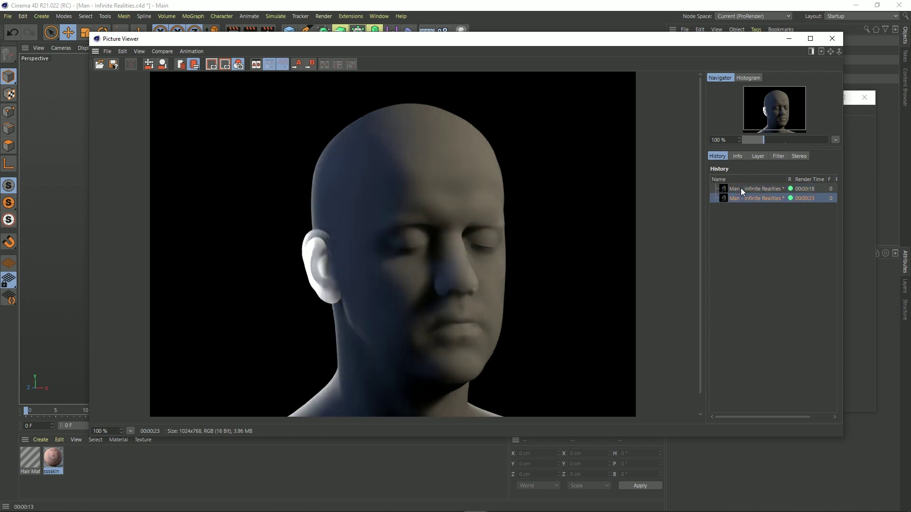
left_click(741, 188)
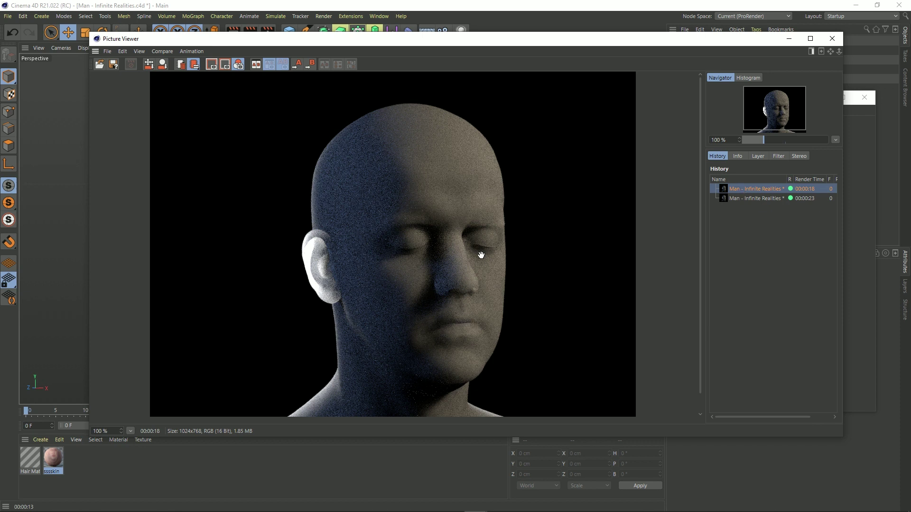
Flip back and forth between the noisy and denoised renders in the History list
left_click(756, 200)
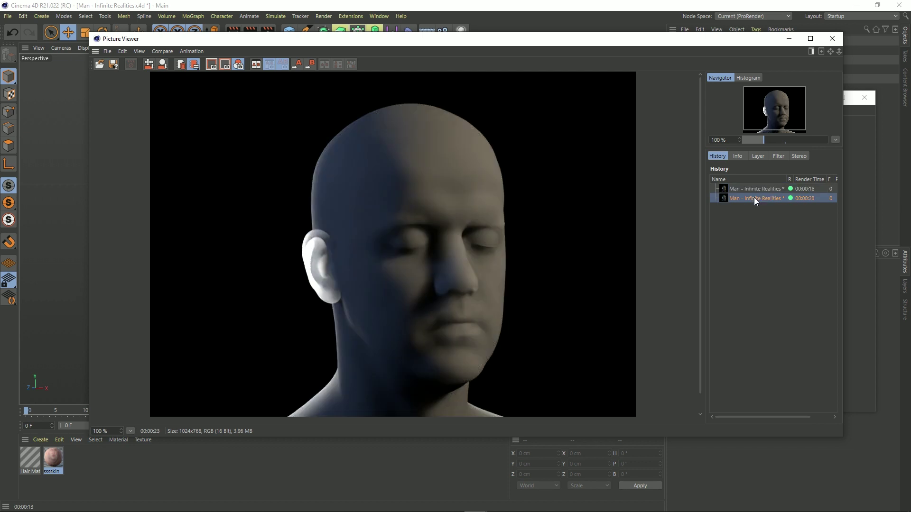
key("Up")
key("Down")
key("Up")
key("Down")
key("Up")
key("Down")
key("Up")
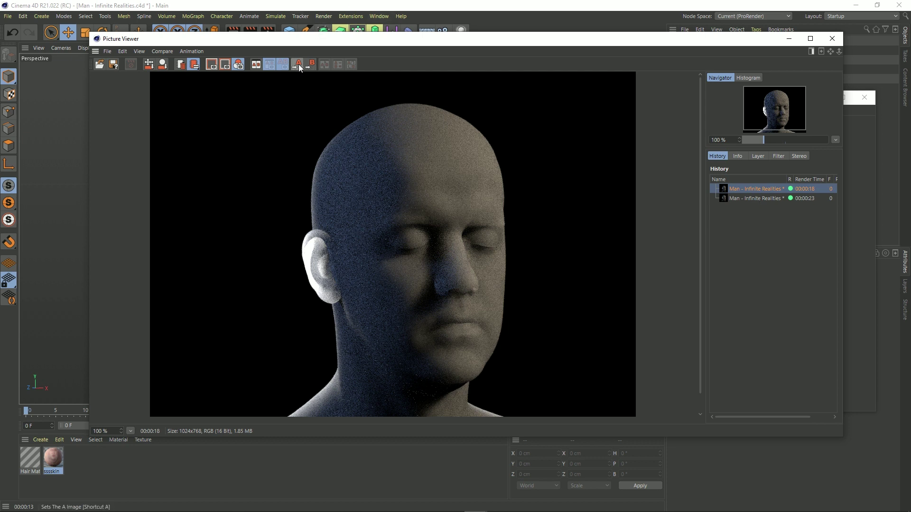
Set the noisy render as A and the denoised as B, and slide the split across the head
left_click(294, 65)
left_click(747, 197)
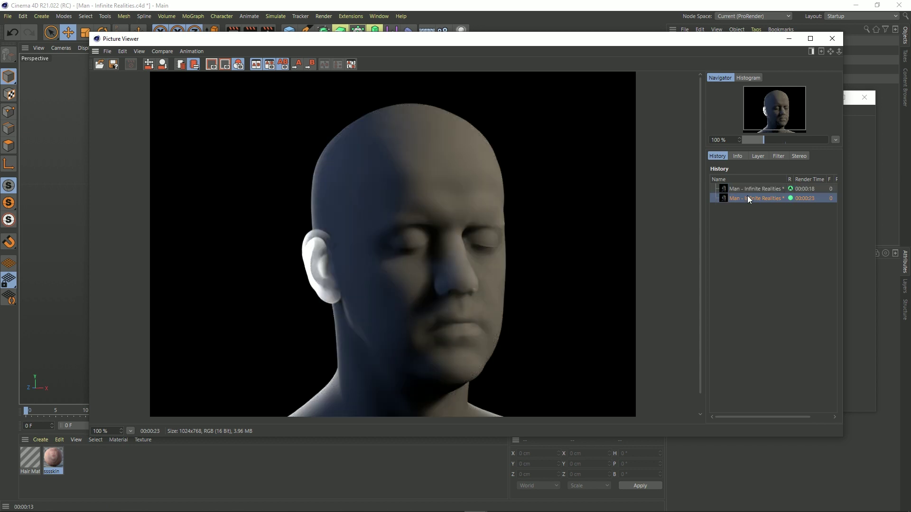
left_click(312, 65)
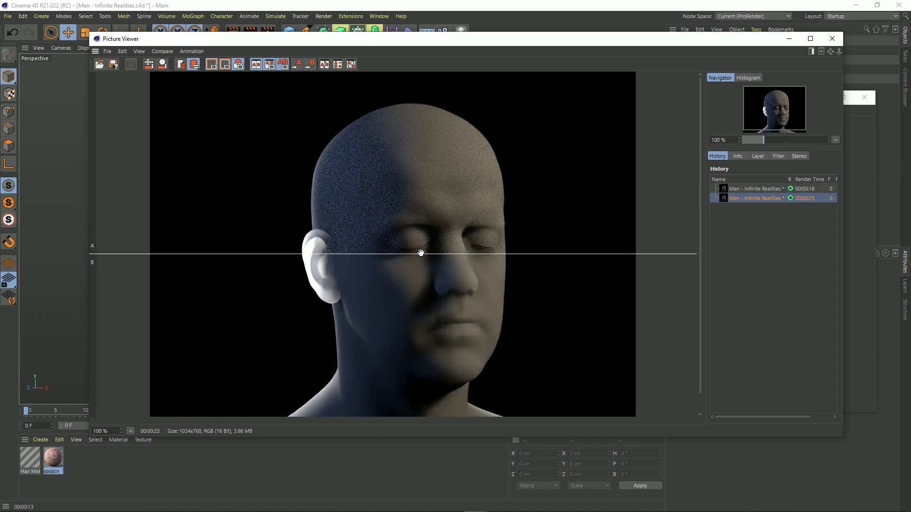
left_click_drag(420, 255, 433, 389)
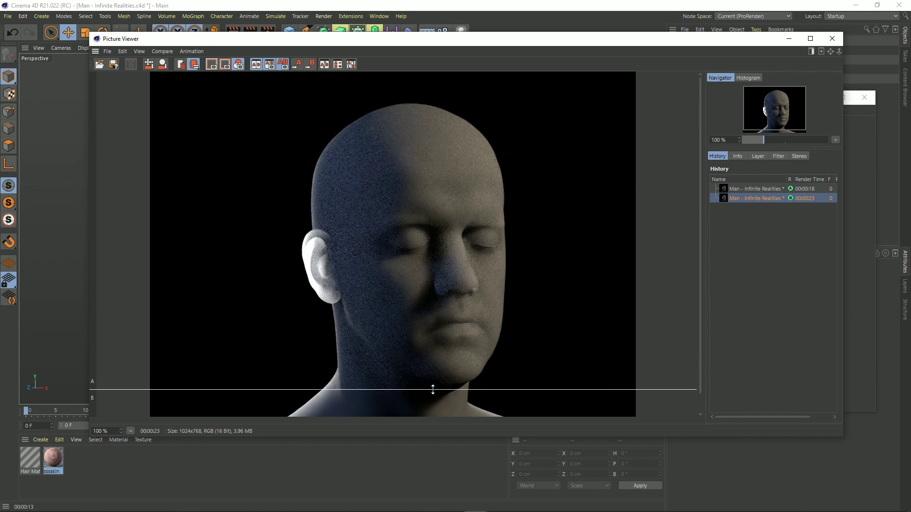
mouse_move(432, 390)
left_mouse_down()
mouse_move(439, 94)
mouse_move(443, 273)
mouse_move(427, 420)
mouse_move(423, 393)
mouse_move(446, 298)
mouse_move(446, 125)
mouse_move(437, 95)
mouse_move(446, 155)
mouse_move(428, 397)
left_mouse_up()
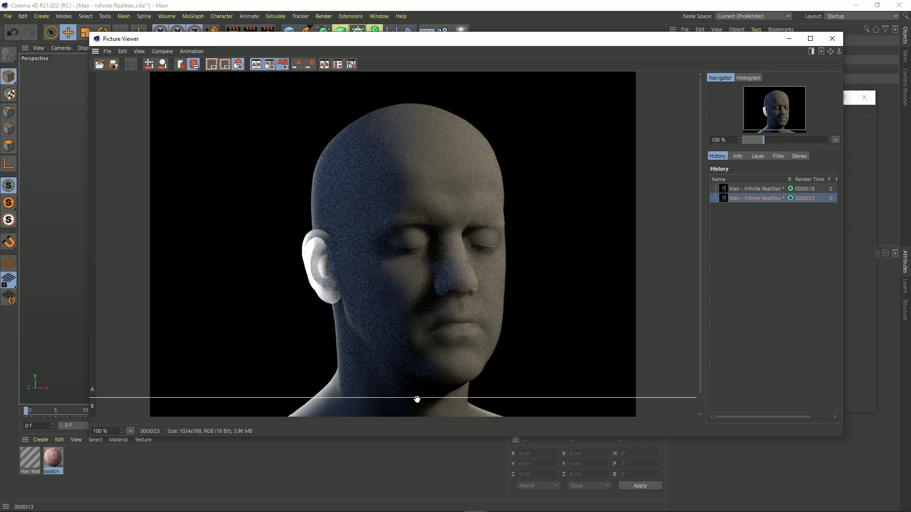
left_click_drag(432, 398, 413, 90)
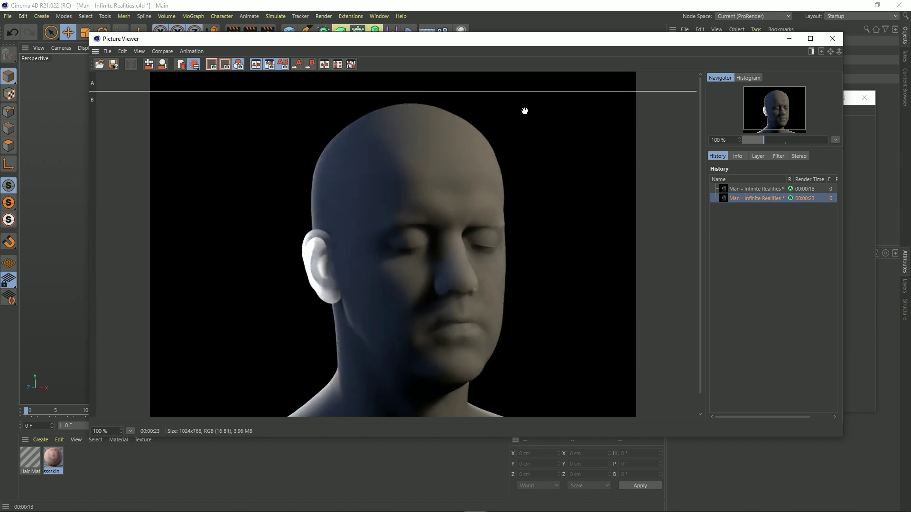
Switch the renderer to Physical and turn off the Denoiser effect
left_click(832, 41)
left_click_drag(754, 99, 614, 85)
left_click(375, 106)
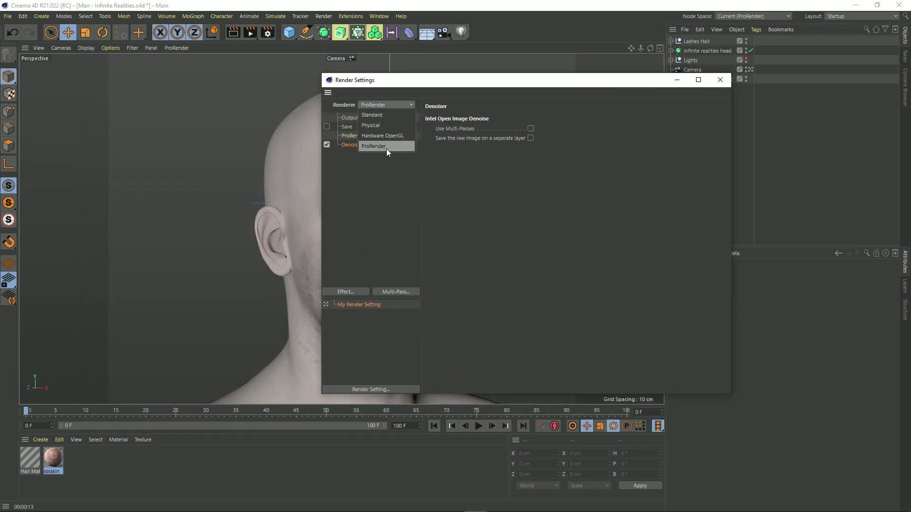
left_click(380, 124)
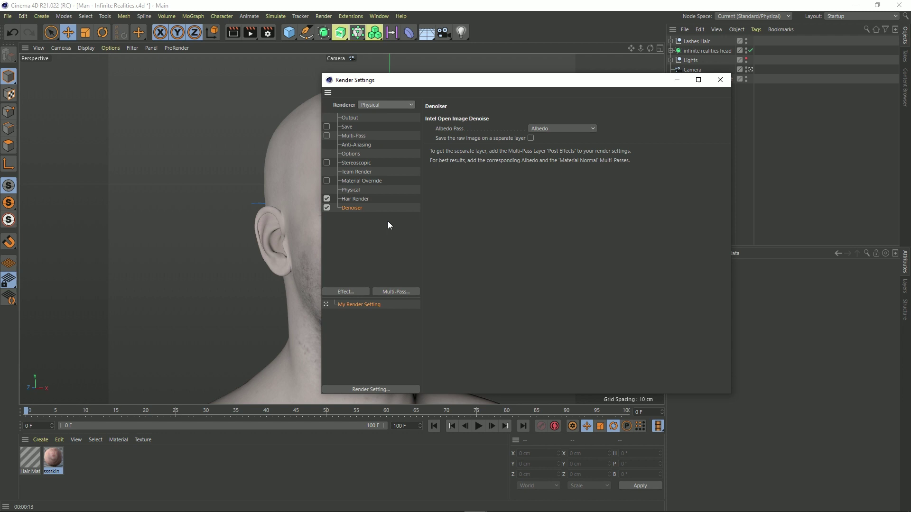
left_click(326, 208)
left_click_drag(532, 84, 647, 95)
Render the head with Physical to the Picture Viewer, finishing in 13 seconds
left_click(836, 91)
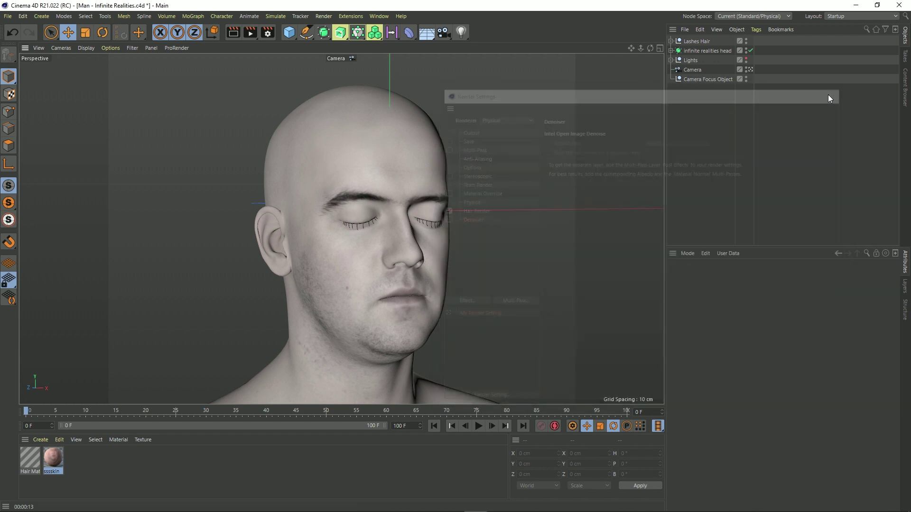
left_click(246, 35)
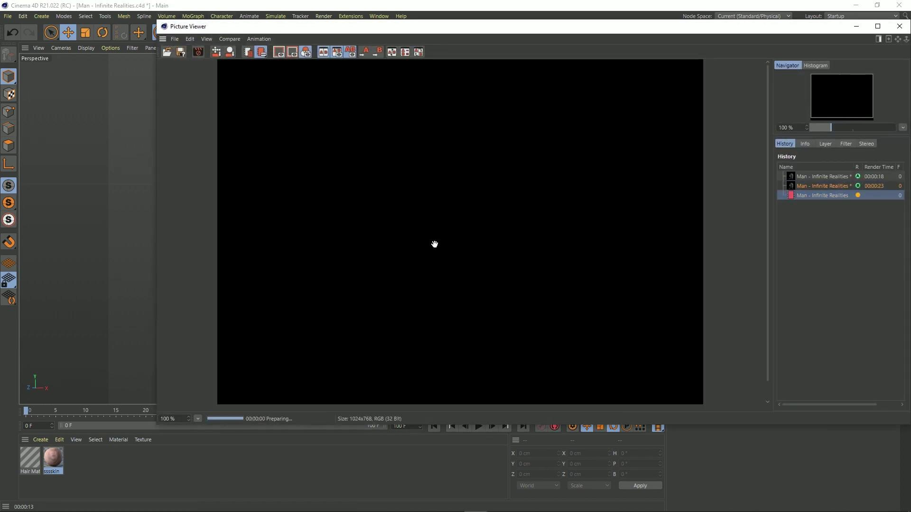
left_click_drag(511, 33, 420, 46)
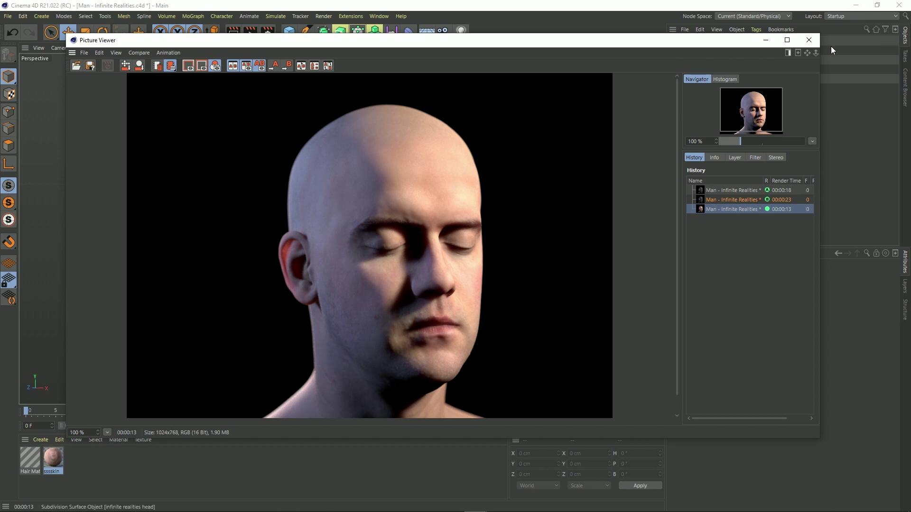
Set all four Physical subdivision maximum fields to 0
left_click(809, 40)
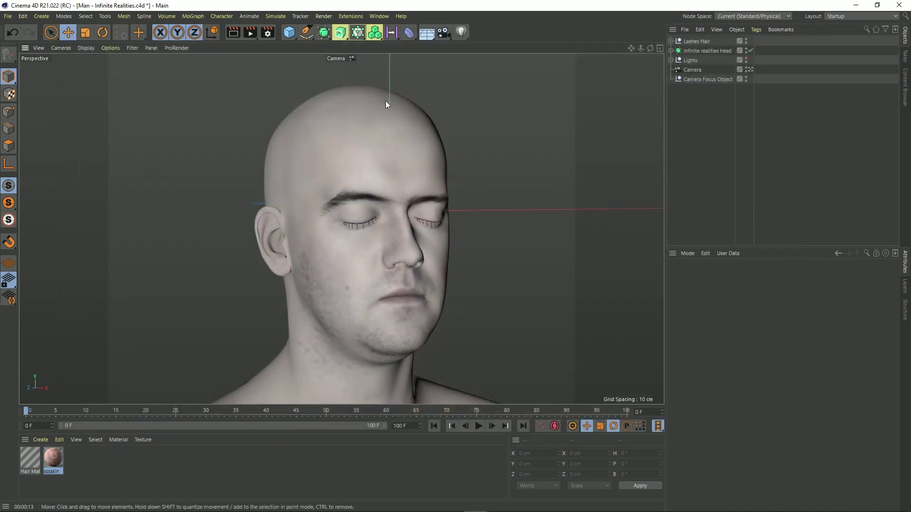
left_click(267, 32)
left_click(292, 134)
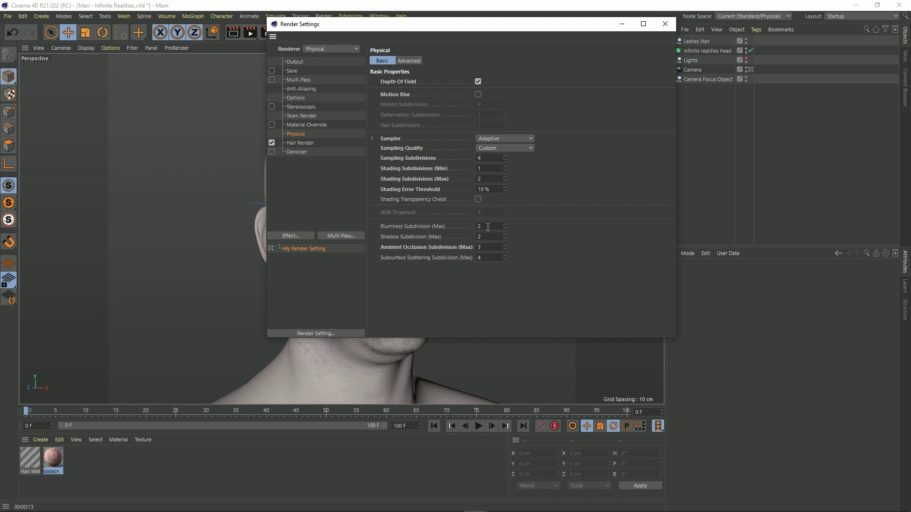
type("0")
key("Tab")
type("0")
key("Tab")
type("0")
key("Tab")
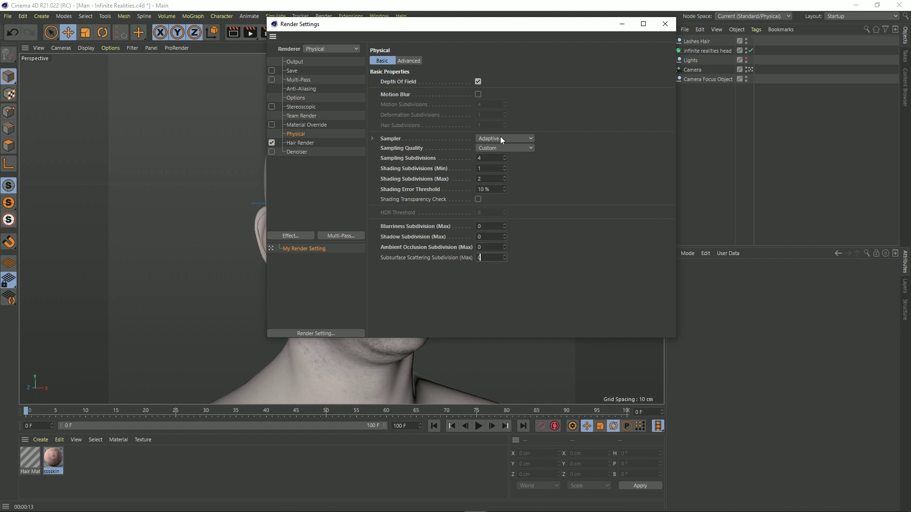
Set the sampler to Progressive with Pass Count mode and a pass count of 1
left_click(500, 137)
left_click(499, 169)
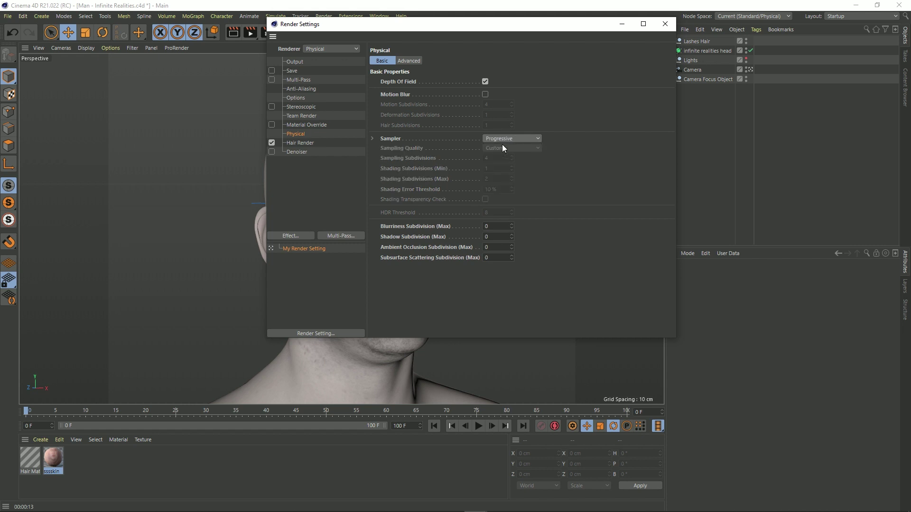
left_click(372, 139)
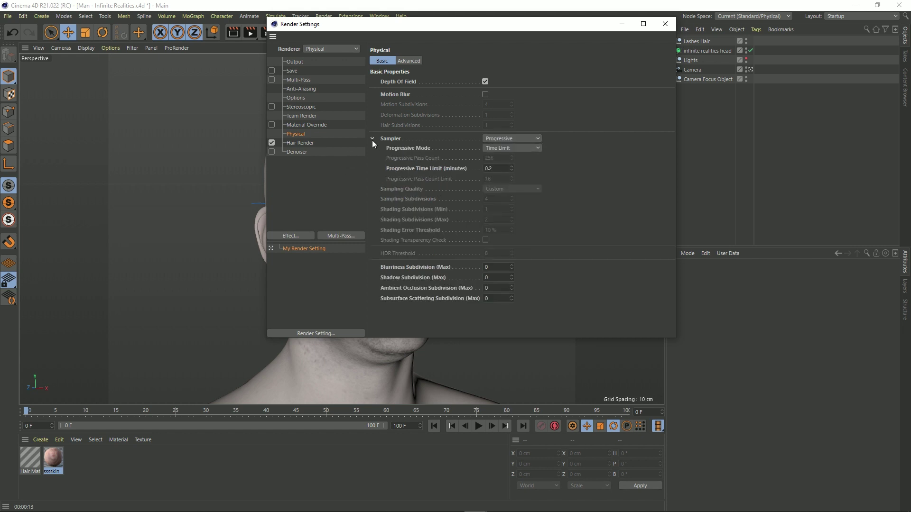
left_click(497, 149)
left_click(506, 157)
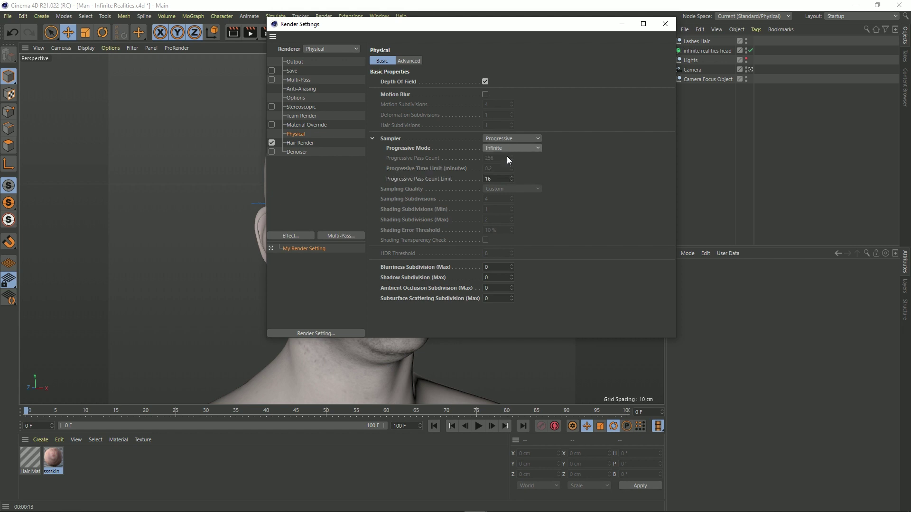
left_click(506, 148)
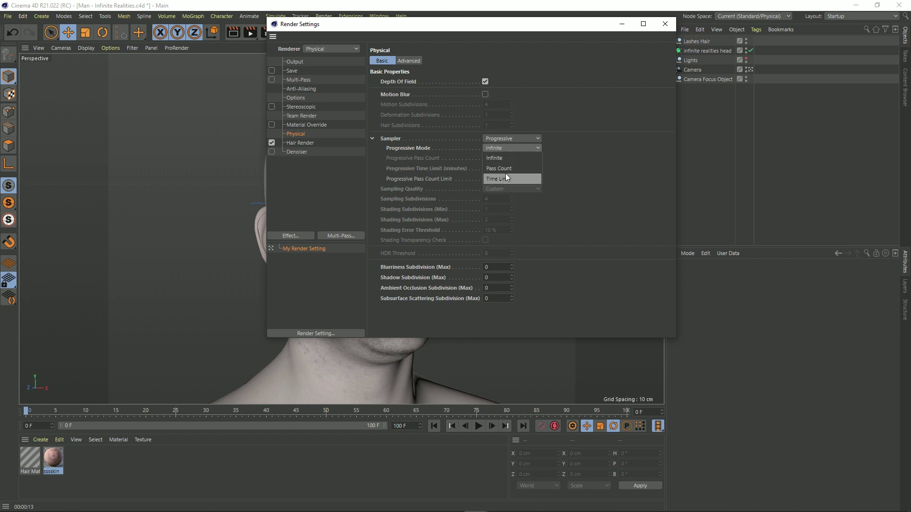
left_click(505, 170)
type("1")
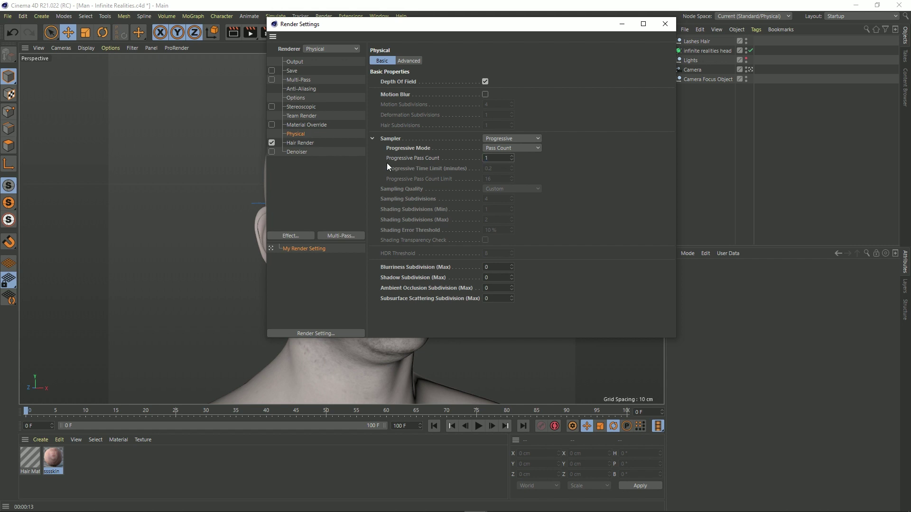
key("Return")
Render the head with a single Physical pass, finishing in 6 seconds
left_click(664, 24)
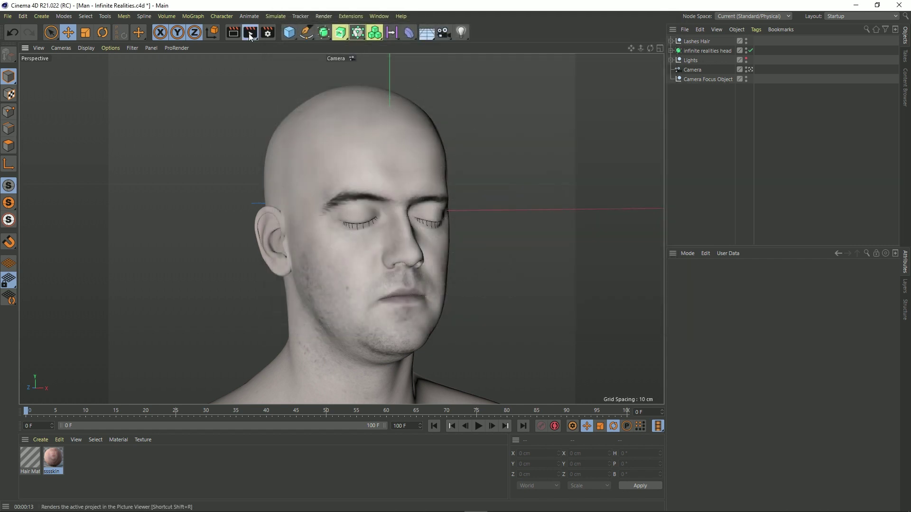
left_click(250, 33)
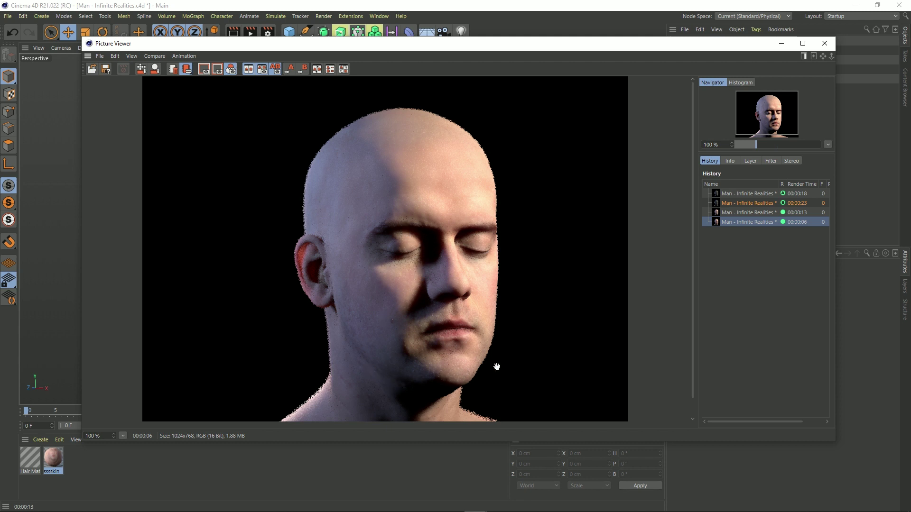
left_click_drag(454, 351, 432, 225)
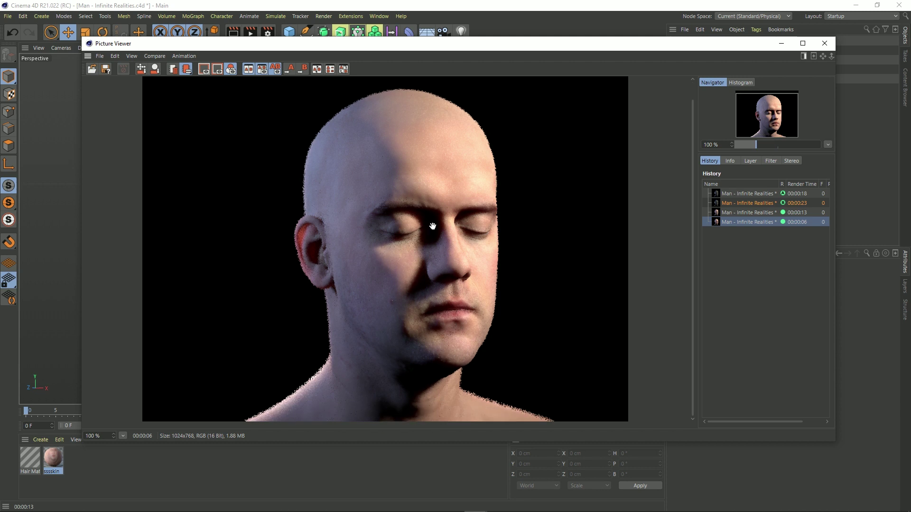
Pan around the grainy render to inspect noise on the head and shoulders
left_click_drag(425, 319, 409, 364)
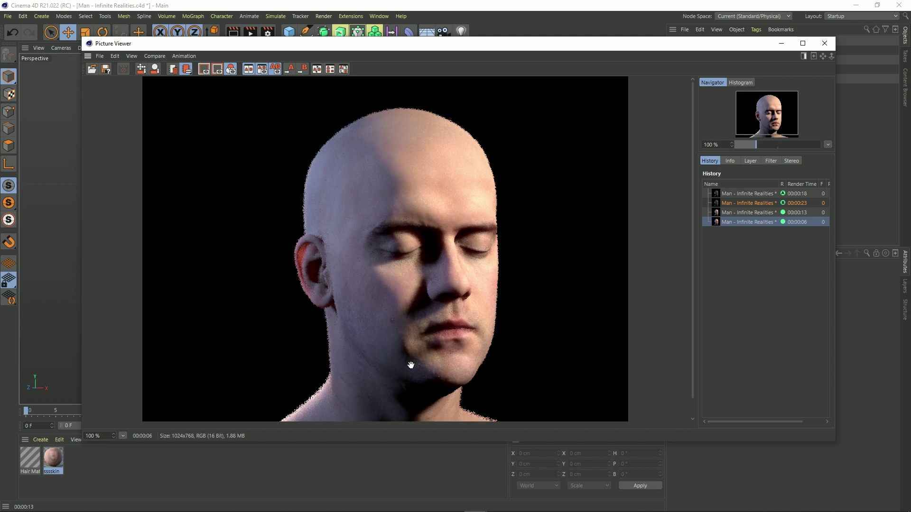
mouse_move(409, 307)
left_mouse_down()
mouse_move(417, 298)
mouse_move(411, 280)
mouse_move(413, 294)
left_mouse_up()
left_click_drag(358, 319, 358, 301)
left_click_drag(372, 256, 365, 261)
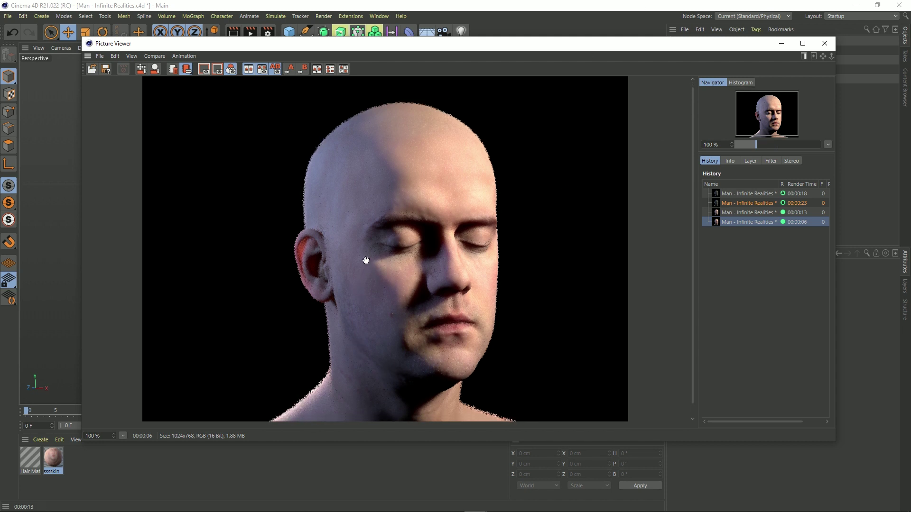
mouse_move(422, 159)
left_mouse_down()
mouse_move(423, 177)
mouse_move(416, 156)
left_mouse_up()
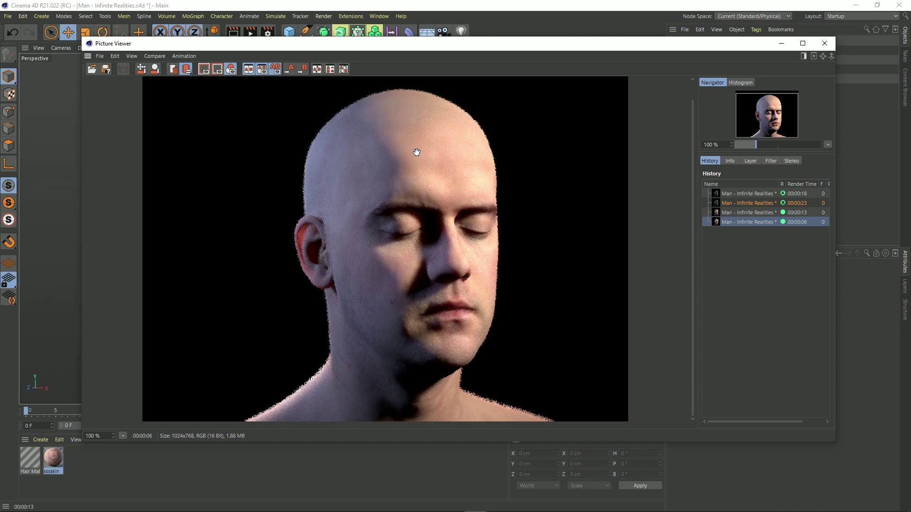
left_click_drag(439, 152, 441, 171)
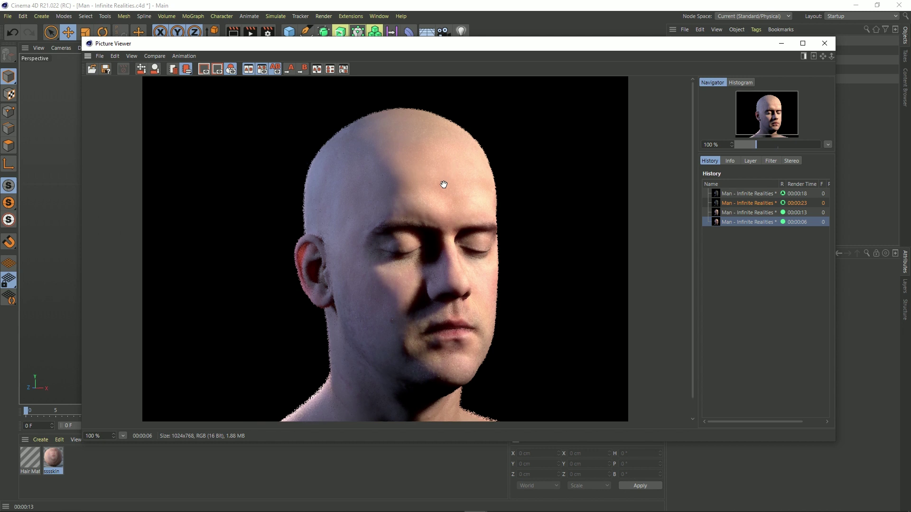
Close the Picture Viewer and enable the Intel Denoiser in Render Settings
left_click(824, 44)
left_click(265, 33)
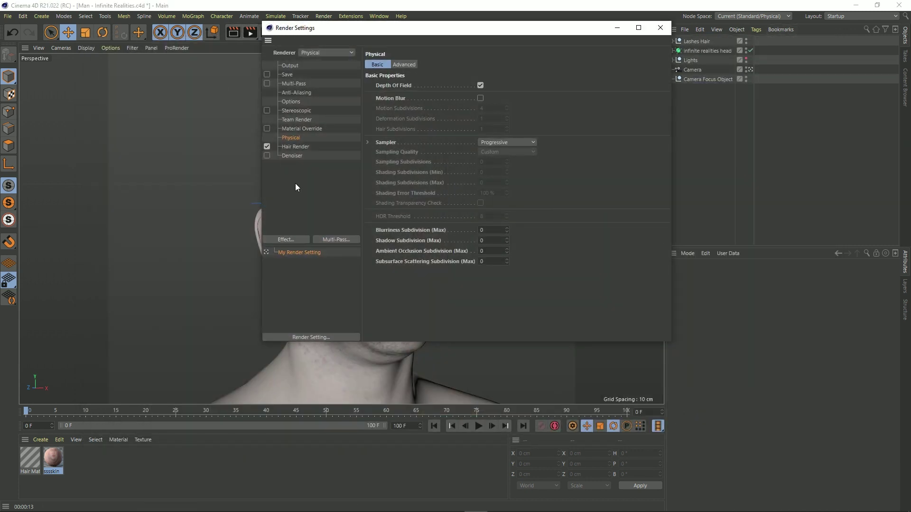
left_click(291, 155)
left_click(267, 155)
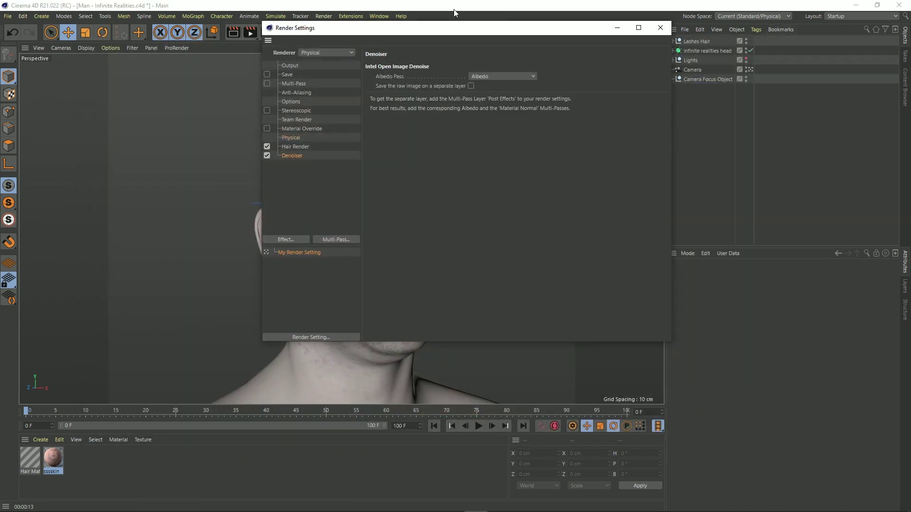
left_click_drag(585, 73, 650, 72)
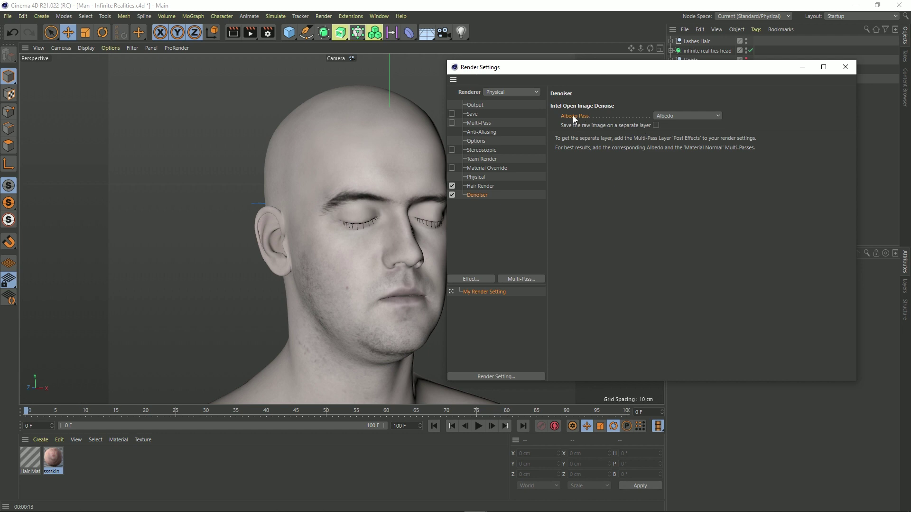
Check the Denoiser's Albedo Pass stays on Albedo, then select the sssskin material
left_click(676, 114)
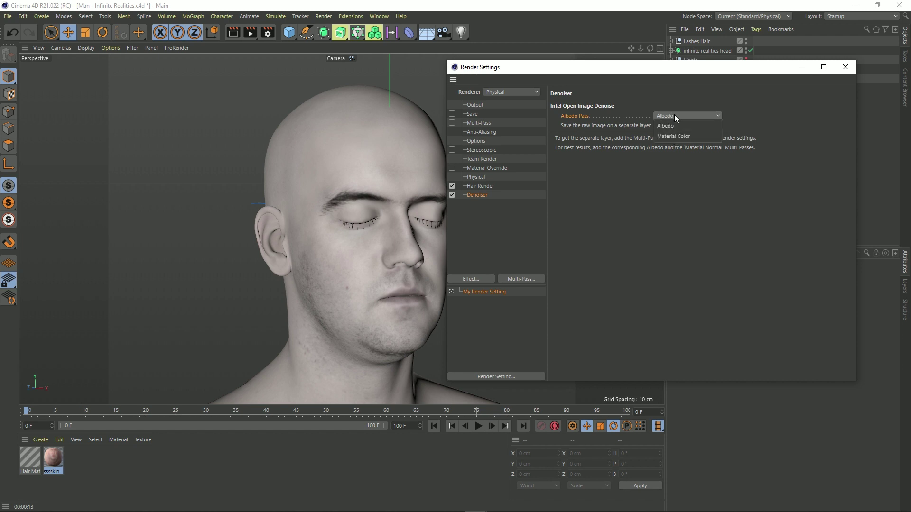
left_click(674, 115)
left_click(673, 114)
left_click(631, 290)
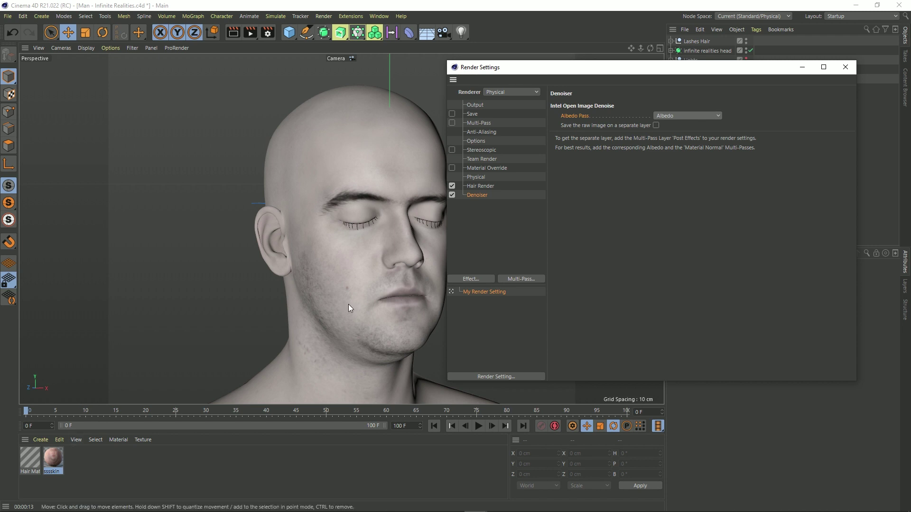
left_click(668, 117)
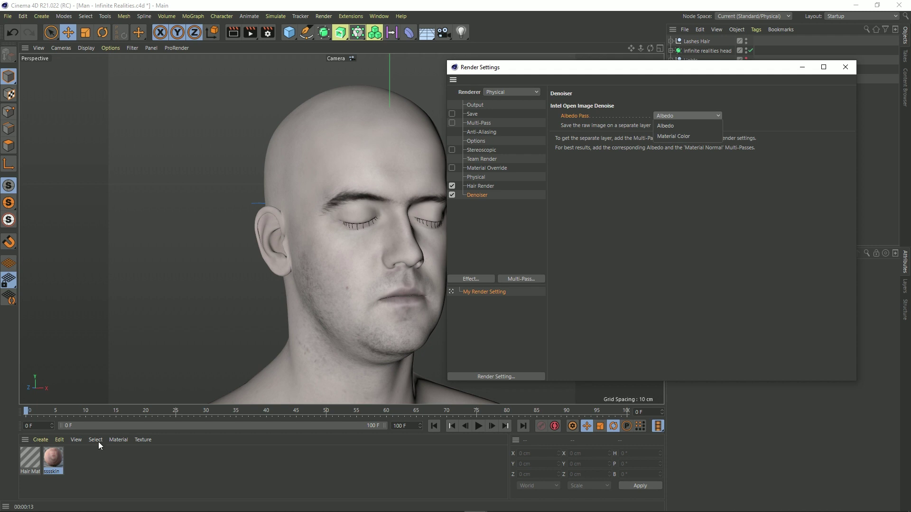
left_click(55, 459)
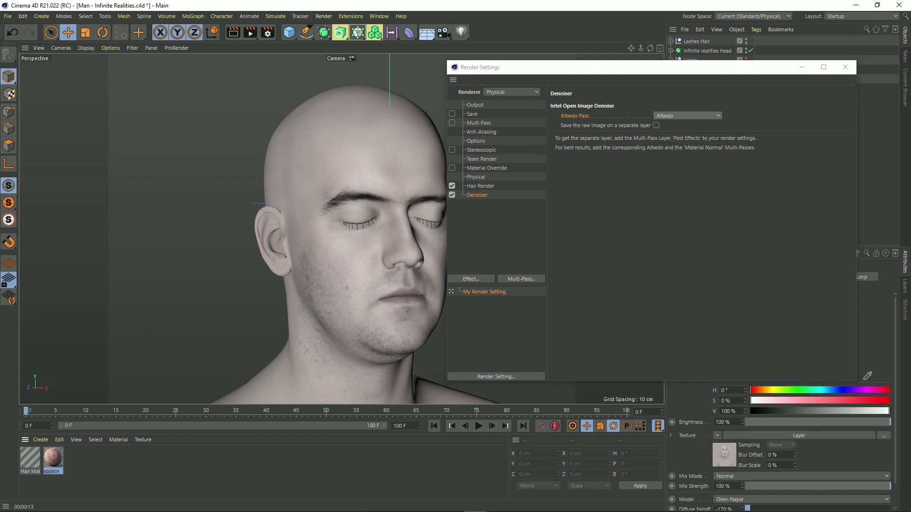
Open the sssskin material for editing and create a new PBR material
double_click(52, 459)
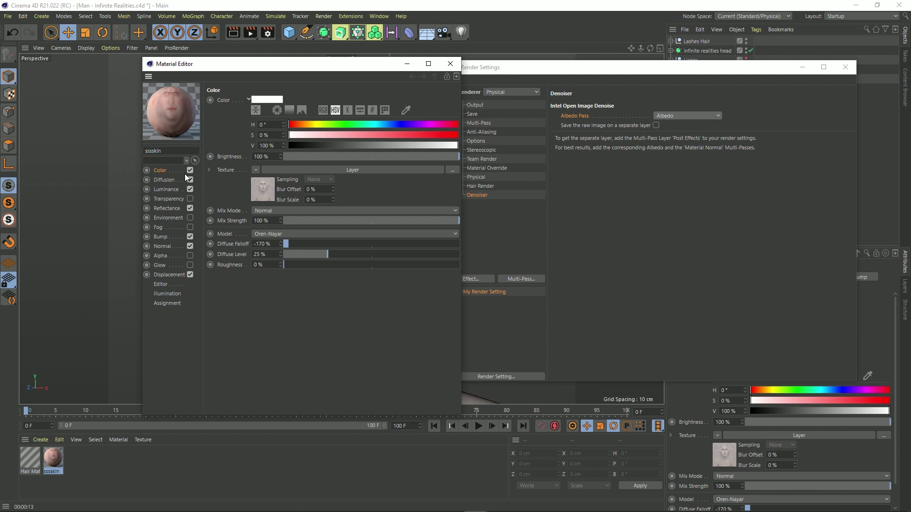
left_click(48, 439)
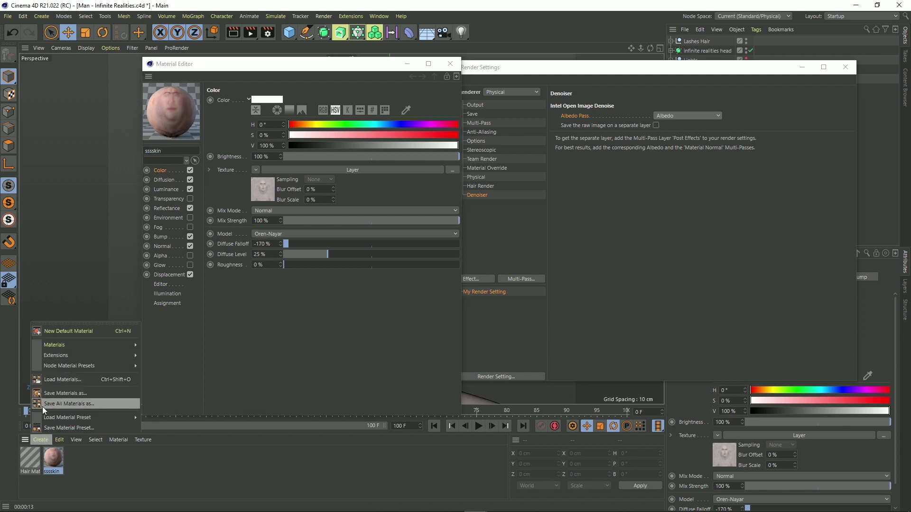
mouse_move(102, 348)
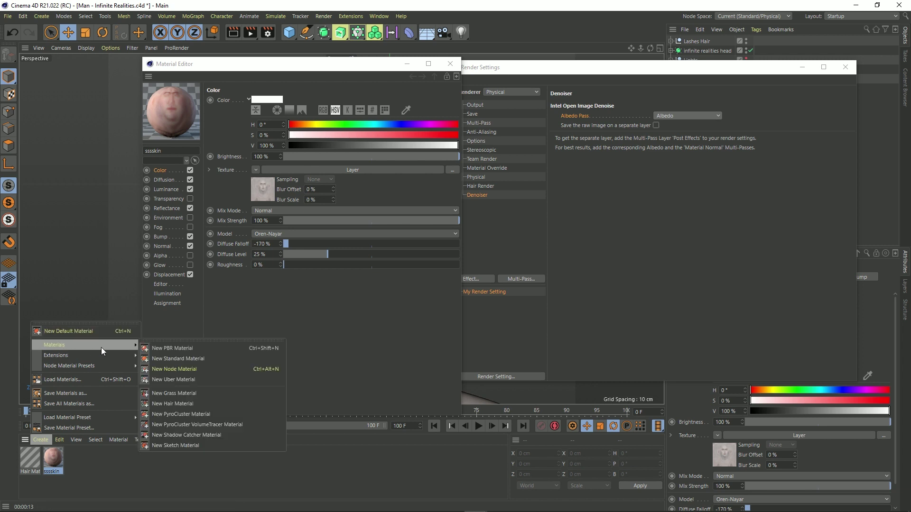
left_click(182, 348)
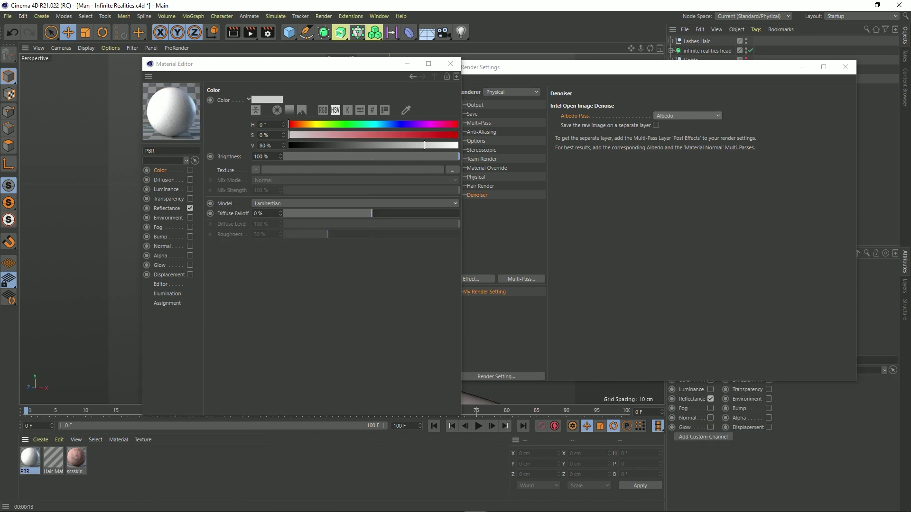
Inspect the new PBR material's Reflectance layers, then close the Material Editor
double_click(33, 457)
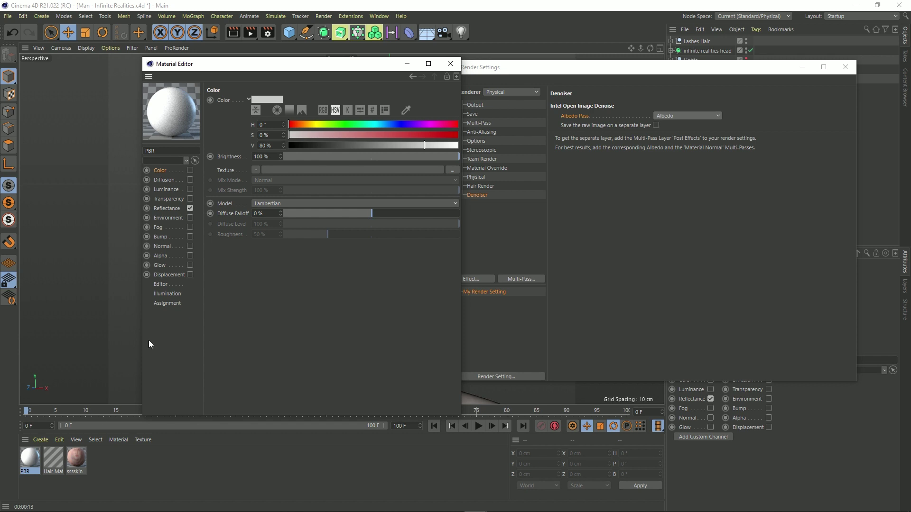
left_click(163, 209)
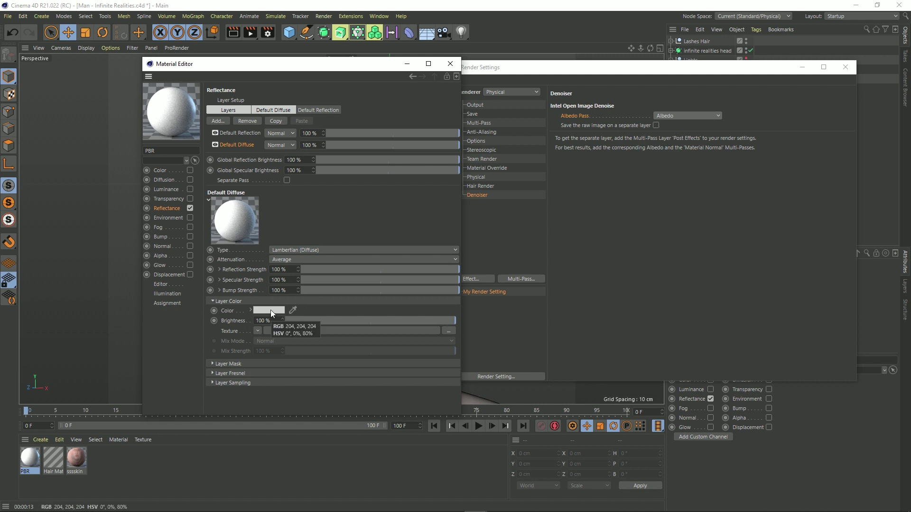
left_click(450, 63)
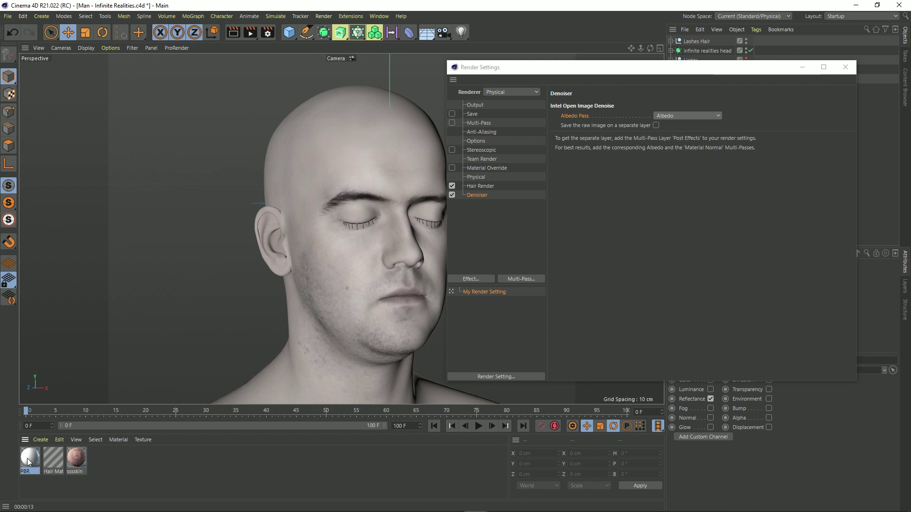
Delete the extra PBR material and try Material Color as the Denoiser's Albedo Pass
key("Delete")
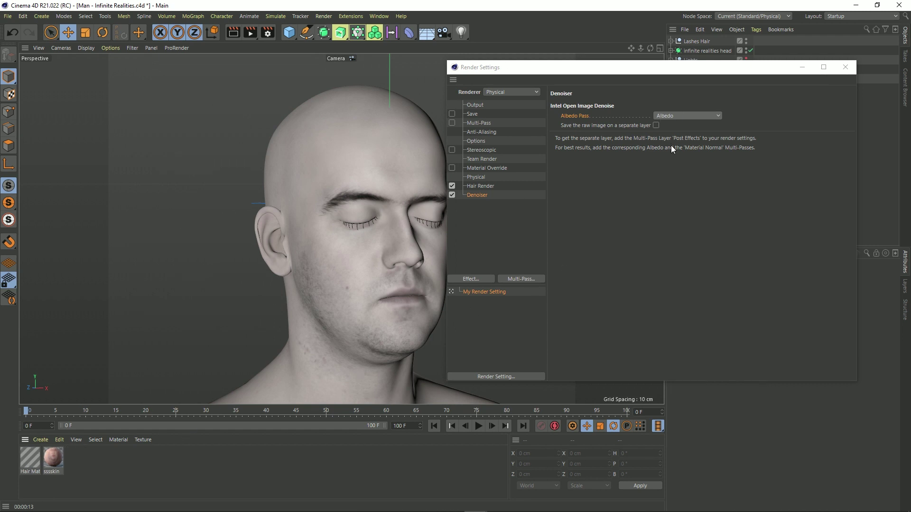
left_click(689, 116)
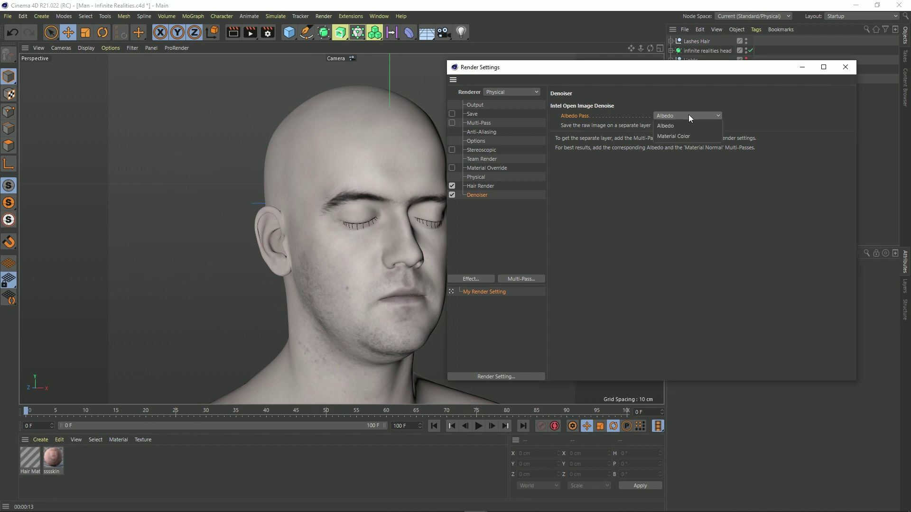
left_click(667, 126)
left_click(671, 114)
left_click(675, 141)
Set the Denoiser's Albedo Pass back to Albedo
left_click(673, 118)
left_click(669, 126)
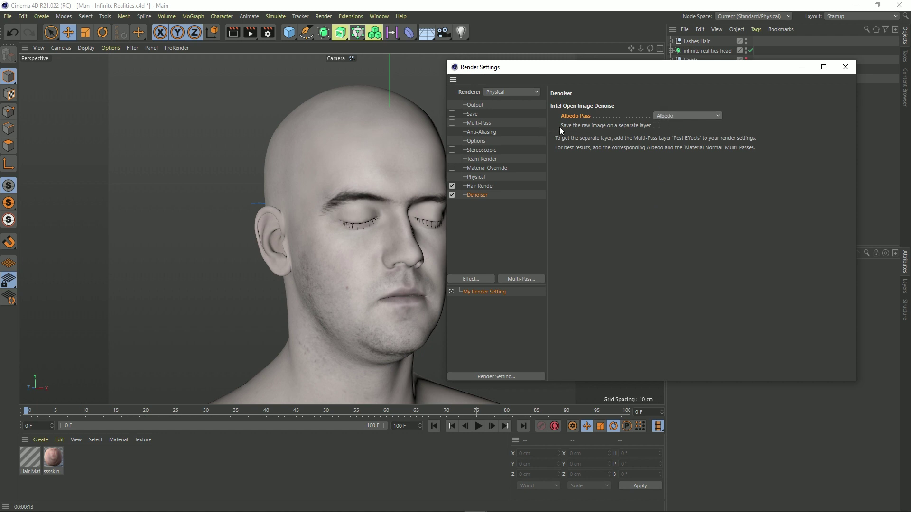
left_click(677, 116)
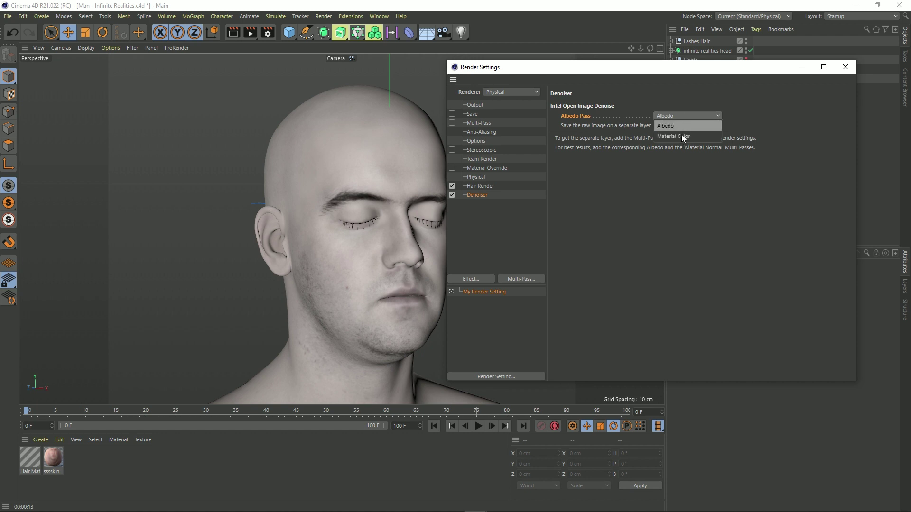
left_click(684, 125)
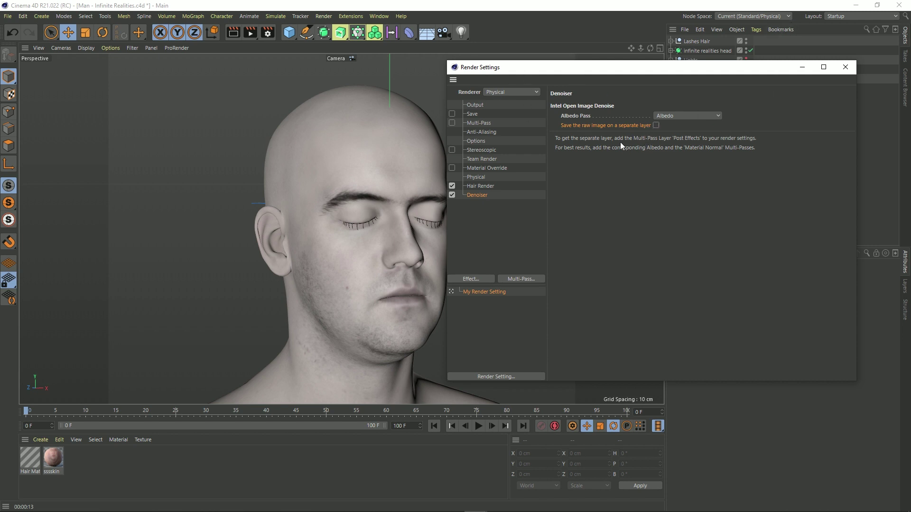
Close Render Settings and render the head to a smaller Picture Viewer window
left_click(844, 67)
left_click(252, 32)
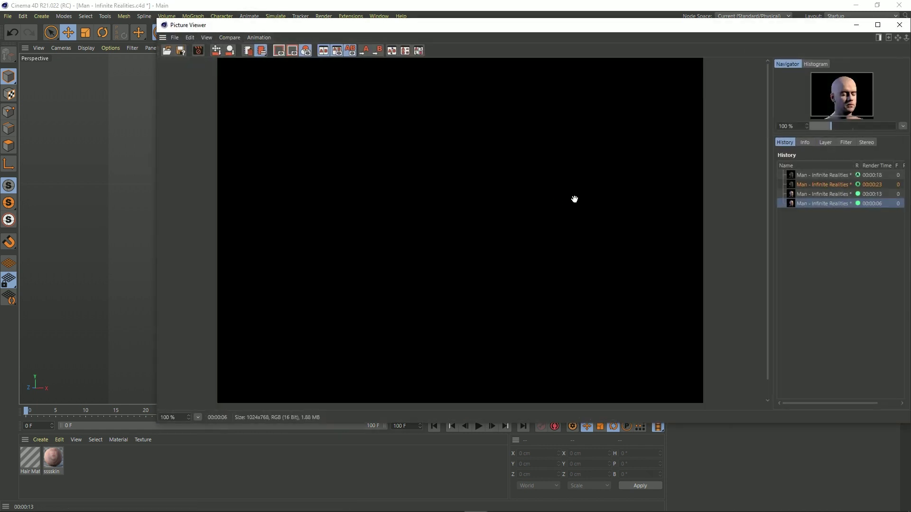
left_click_drag(600, 27, 524, 55)
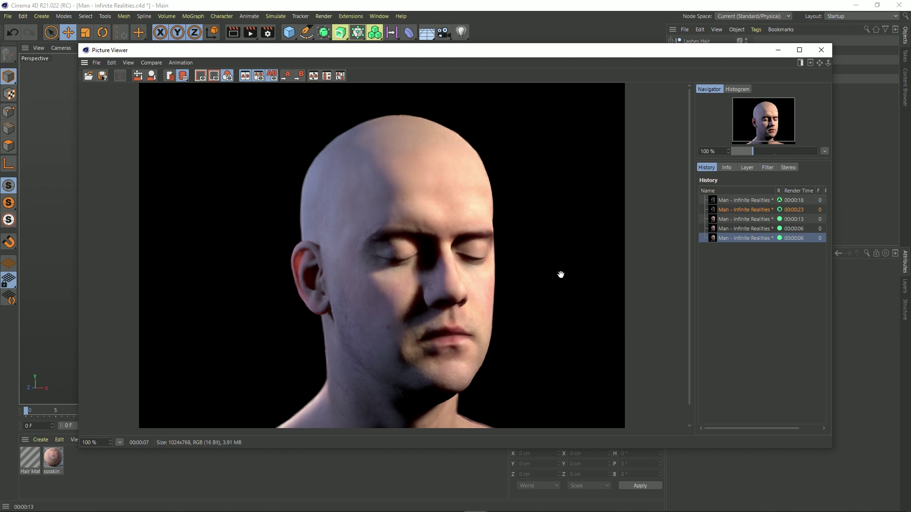
Zoom in and out on the new denoised render to inspect its smoothness
scroll(455, 277, "down", 1)
scroll(457, 279, "up", 1)
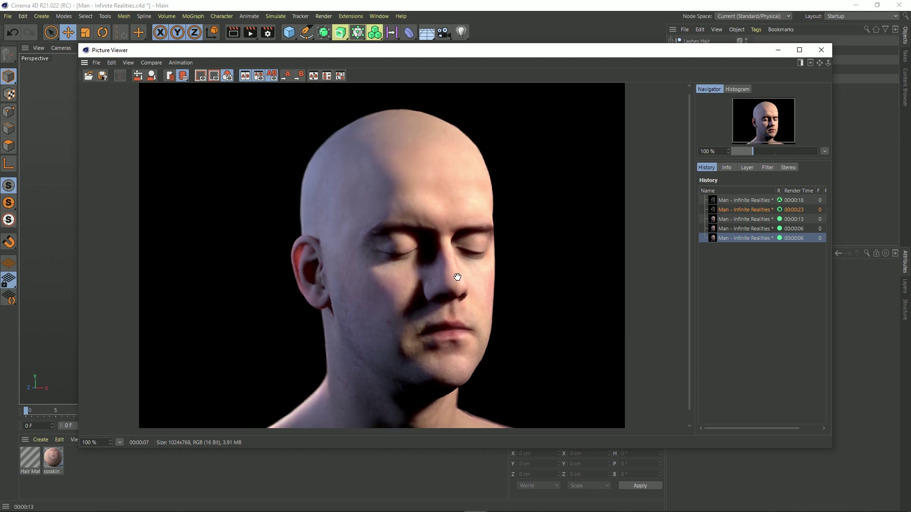
scroll(462, 281, "down", 1)
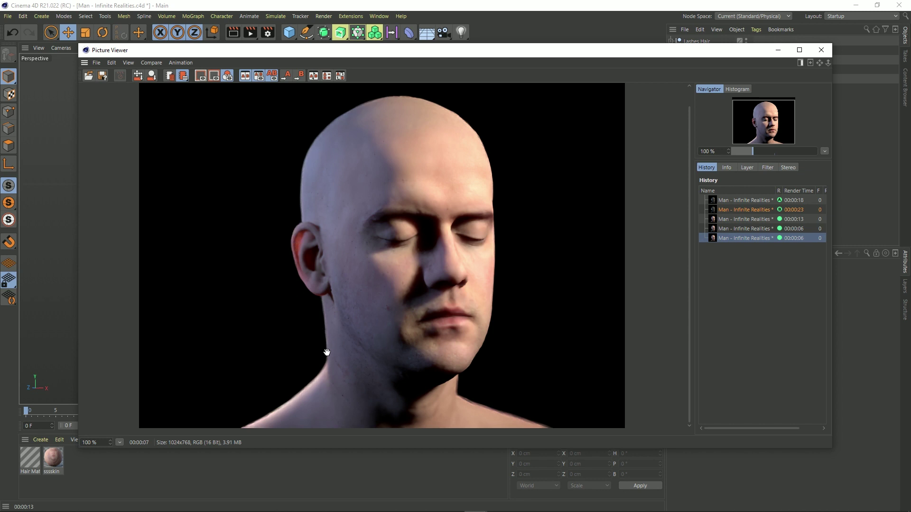
scroll(301, 128, "up", 4)
scroll(268, 194, "down", 4)
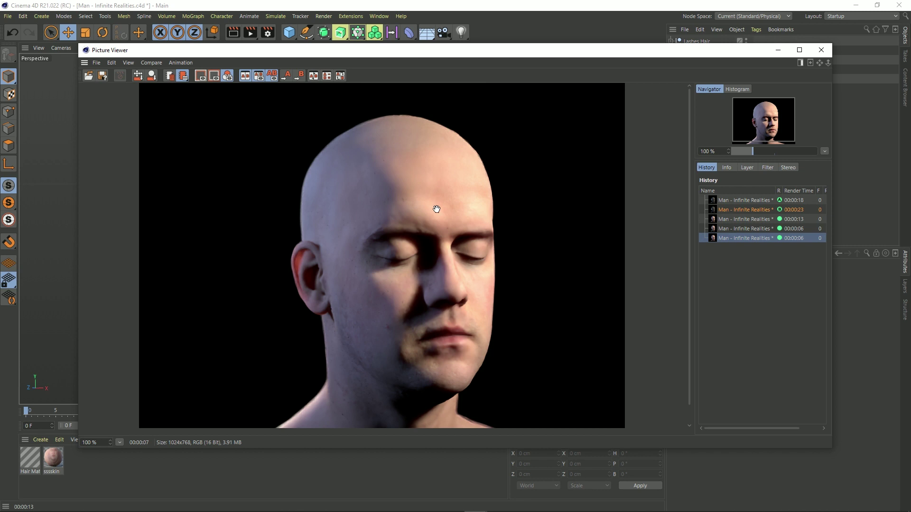
scroll(405, 106, "up", 2)
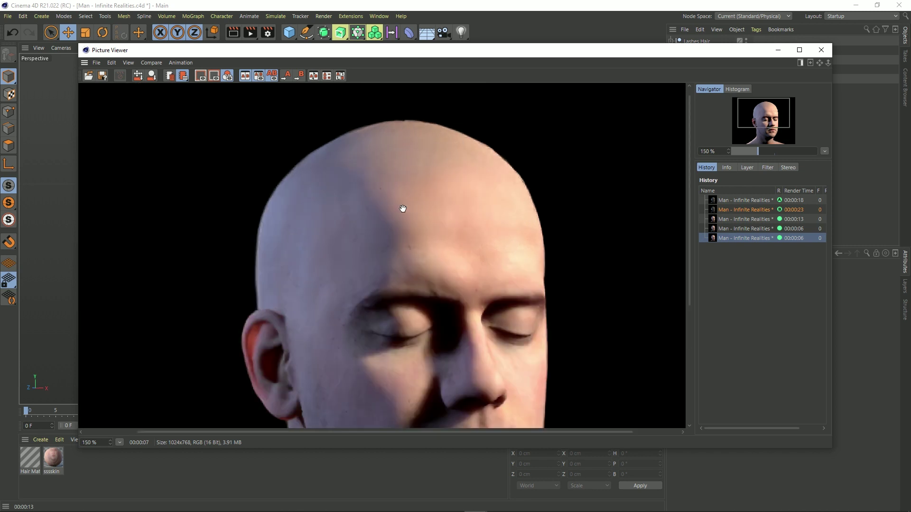
scroll(406, 218, "down", 3)
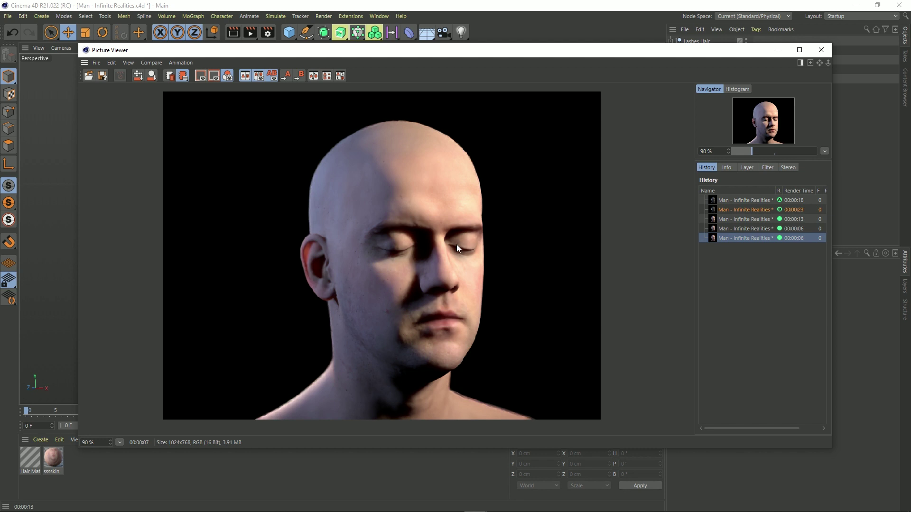
scroll(460, 247, "up", 1)
scroll(460, 247, "down", 2)
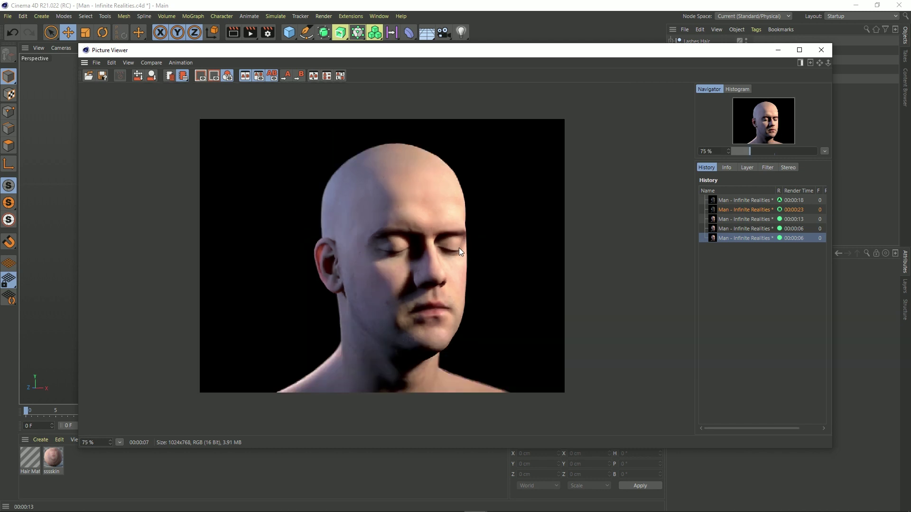
scroll(459, 248, "up", 2)
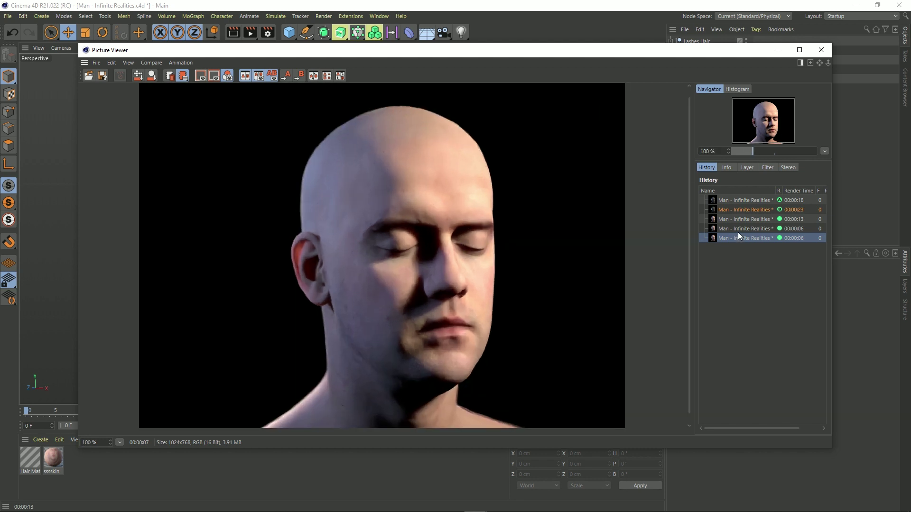
Flip between the fourth grainy render and the fifth denoised render, ending on the denoised one
left_click(740, 228)
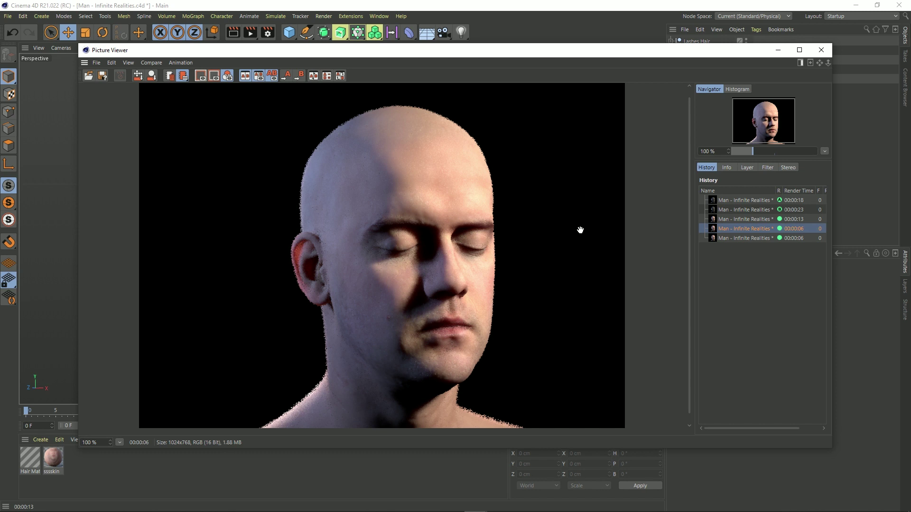
key("Down")
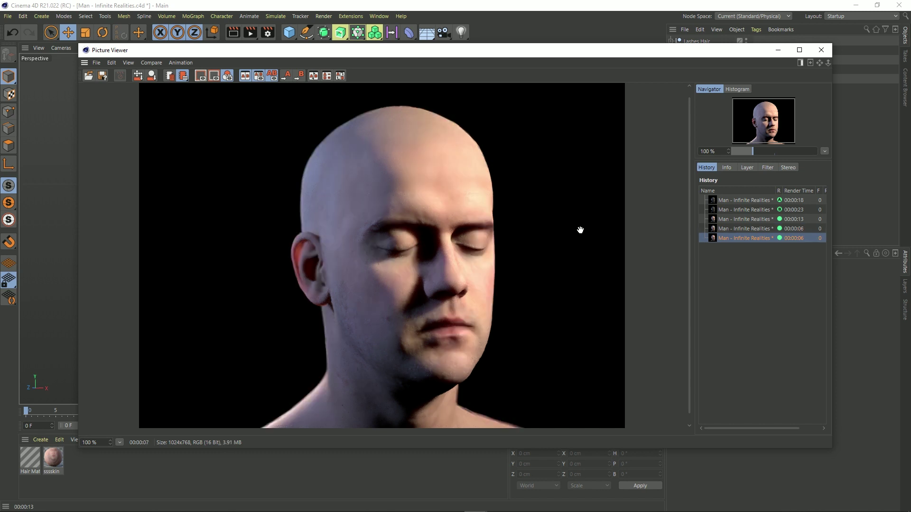
key("Up")
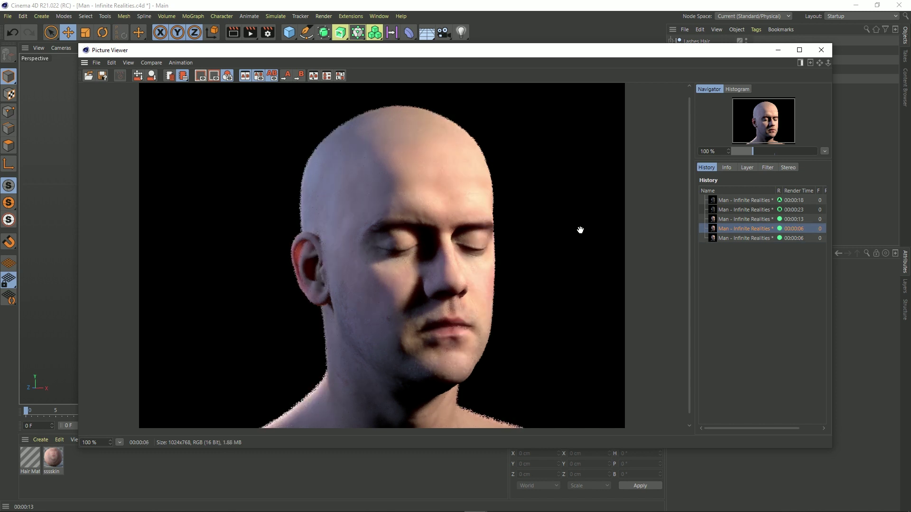
key("Down")
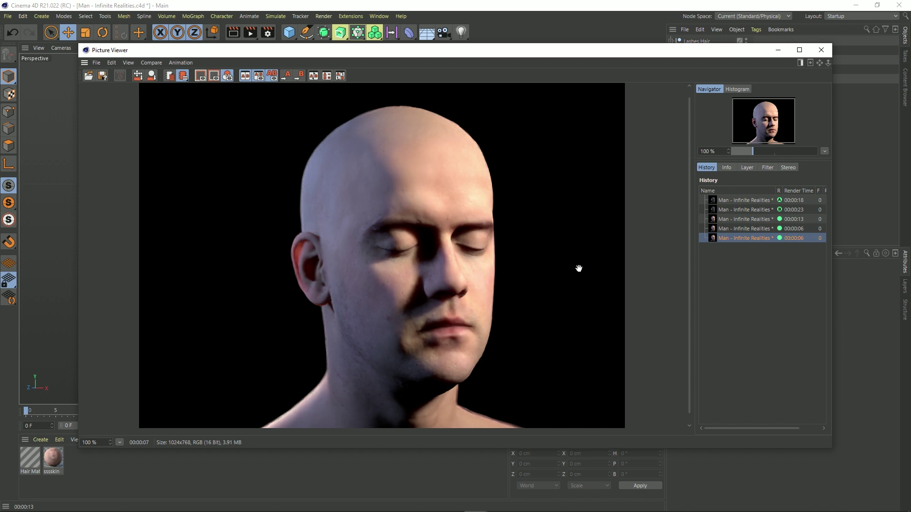
key("Up")
key("Down")
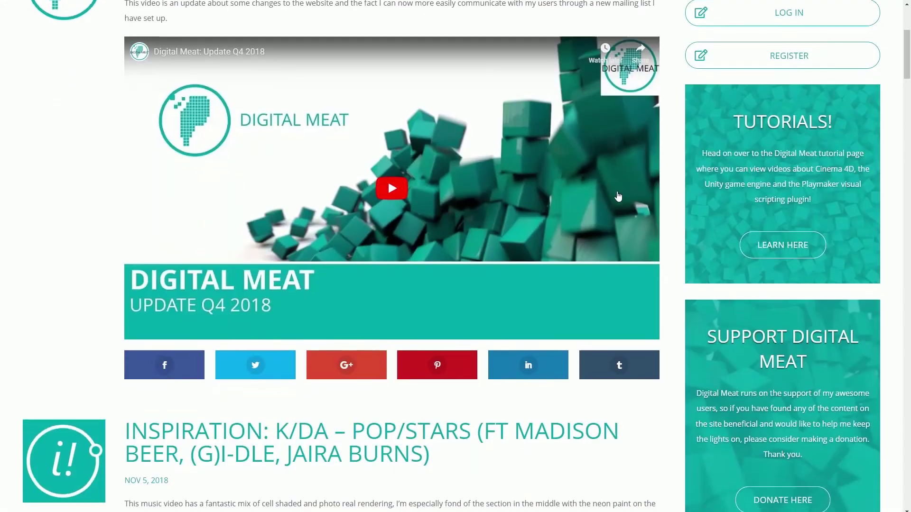
Filter the blog's tutorials by CINEMA 4D, NAB and REALFLOW | C4D, then scroll to the donation form
scroll(613, 205, "down", 6)
scroll(614, 206, "down", 6)
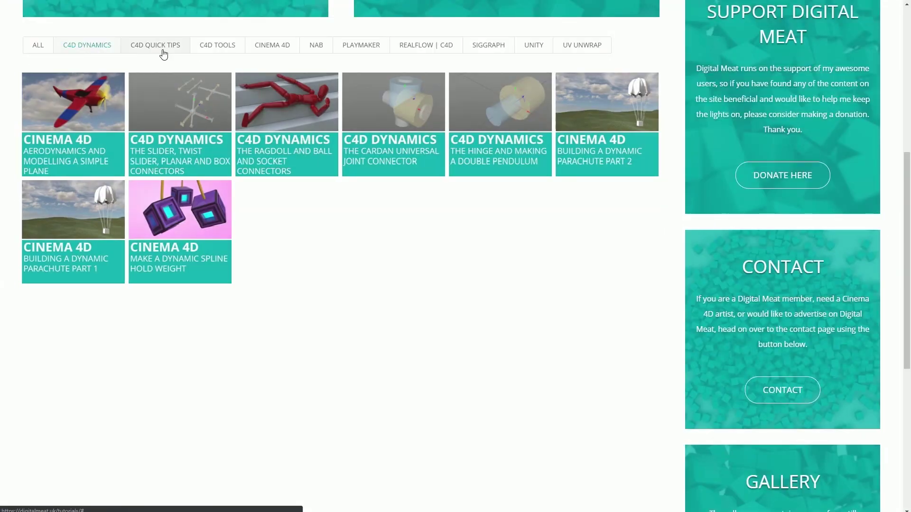
left_click(283, 48)
left_click(316, 45)
left_click(443, 45)
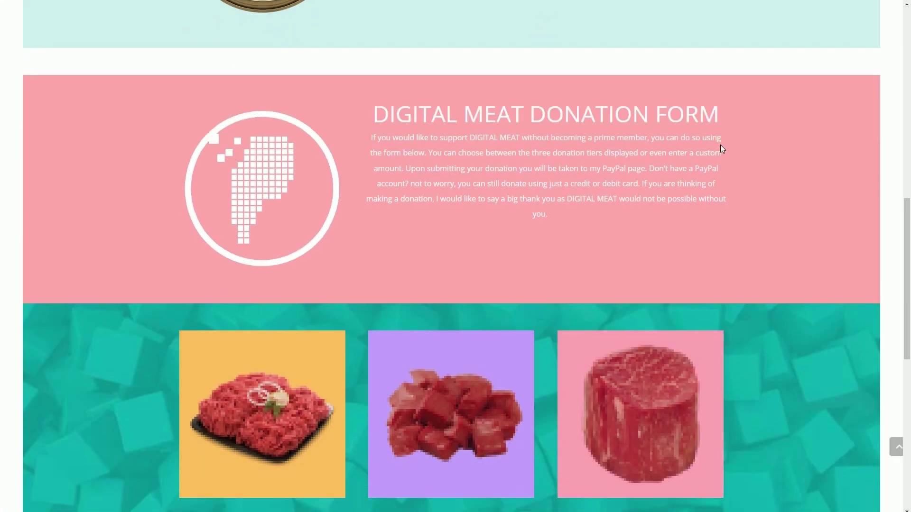
scroll(721, 146, "down", 4)
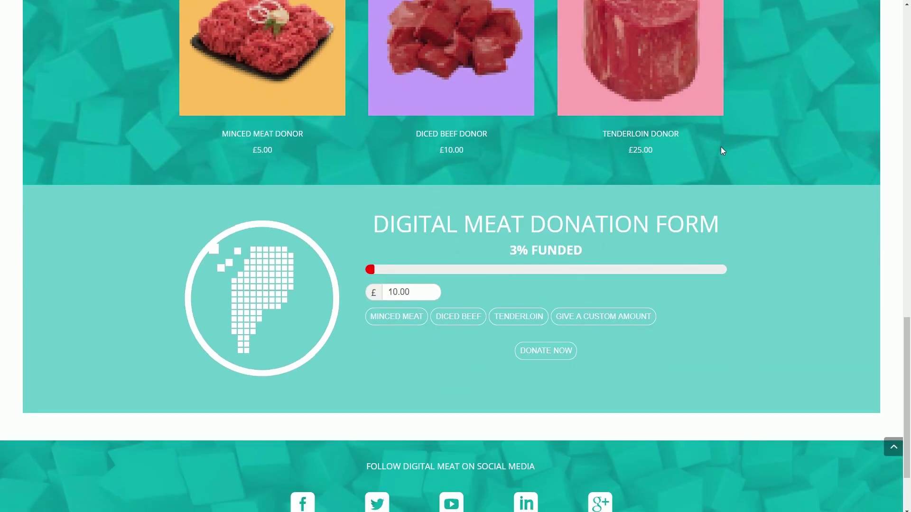